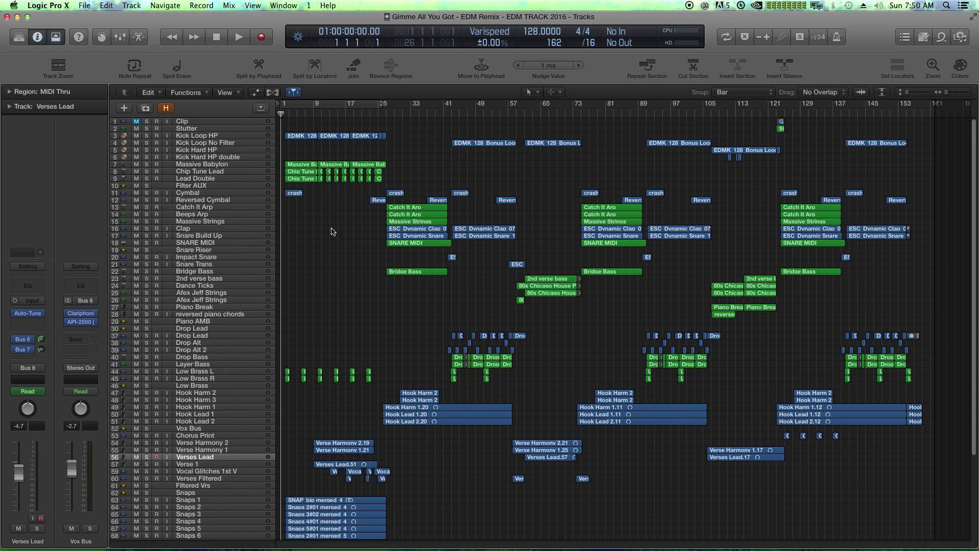
# Show the global tracks, including Arrangement, Marker, Signature and Tempo, above the track area
pyautogui.press('super+Right')
pyautogui.press('super+Right')
pyautogui.press('super+Right')
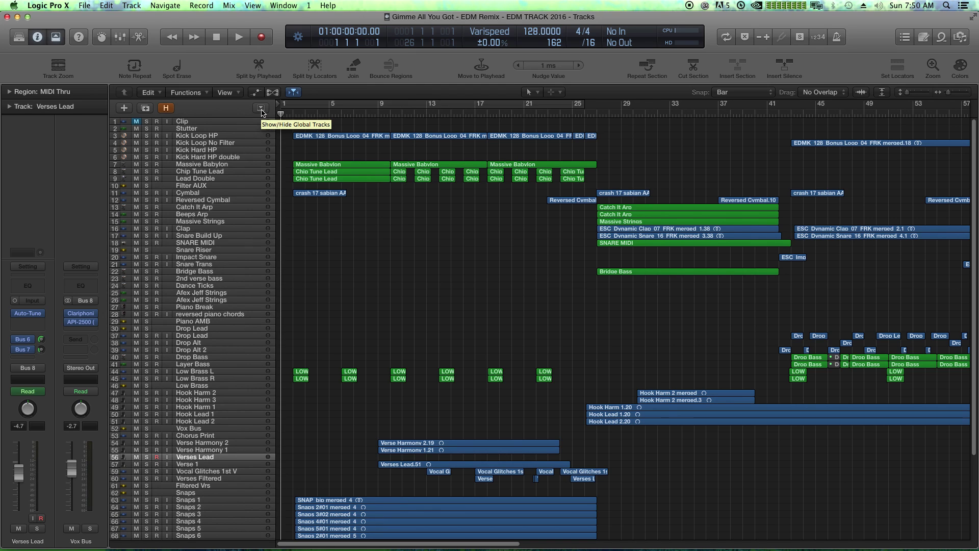
pyautogui.click(261, 107)
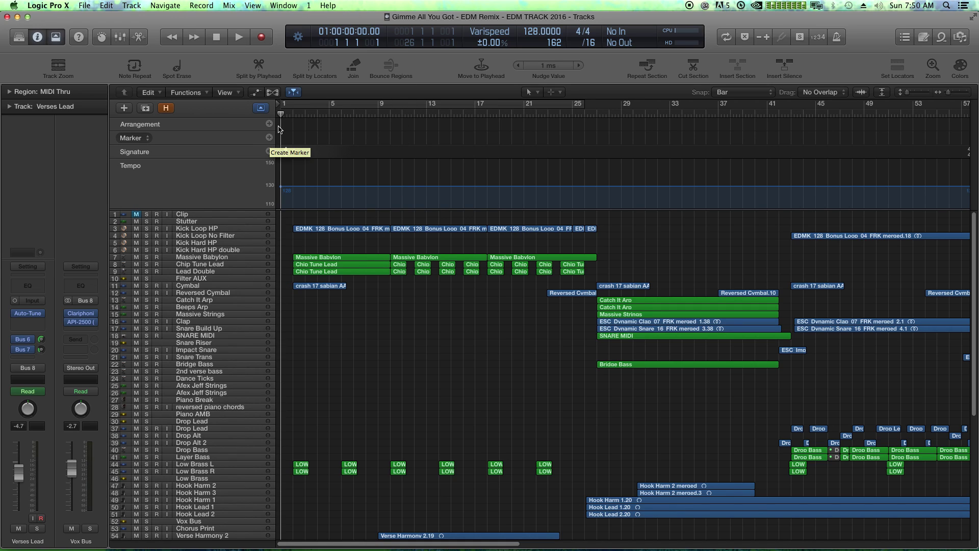
pyautogui.click(269, 139)
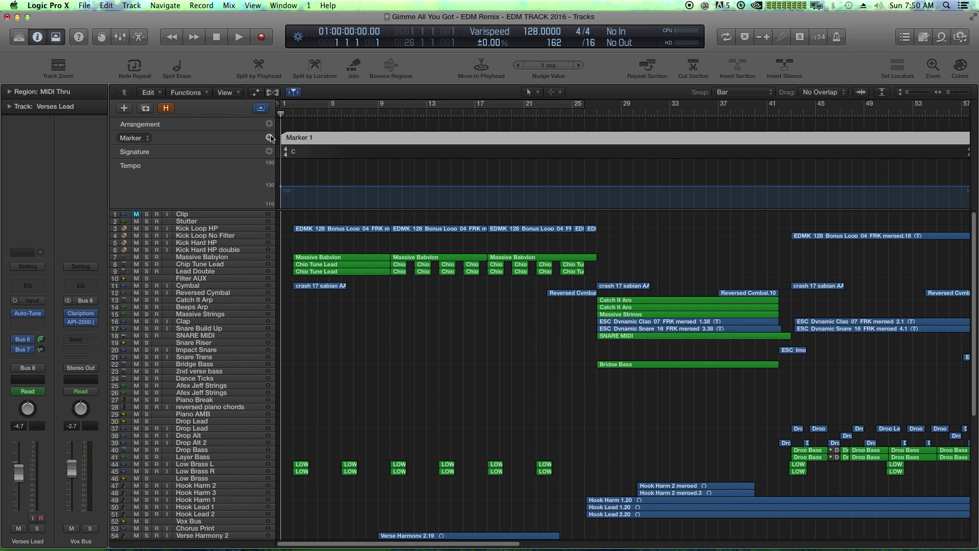
pyautogui.doubleClick(302, 138)
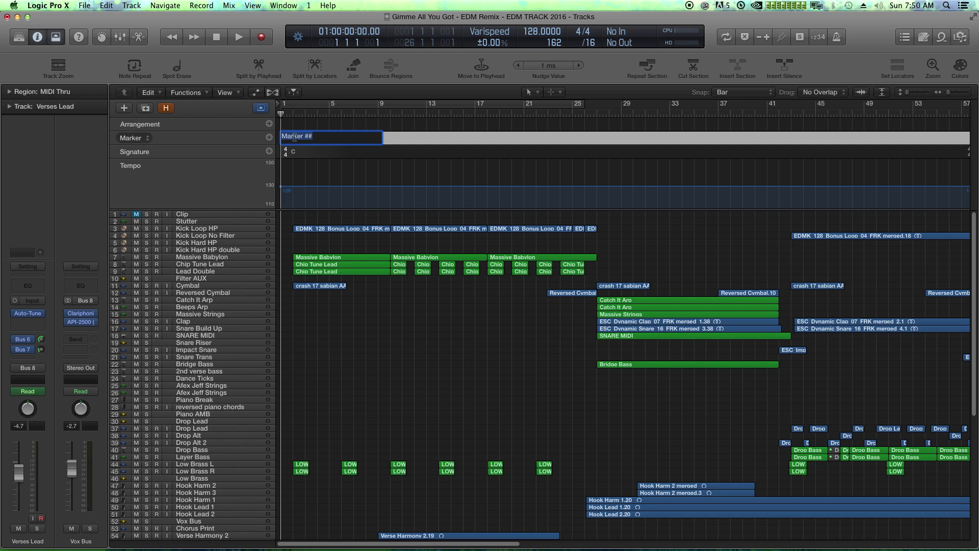
pyautogui.click(377, 345)
pyautogui.press('super+z')
pyautogui.press('super+z')
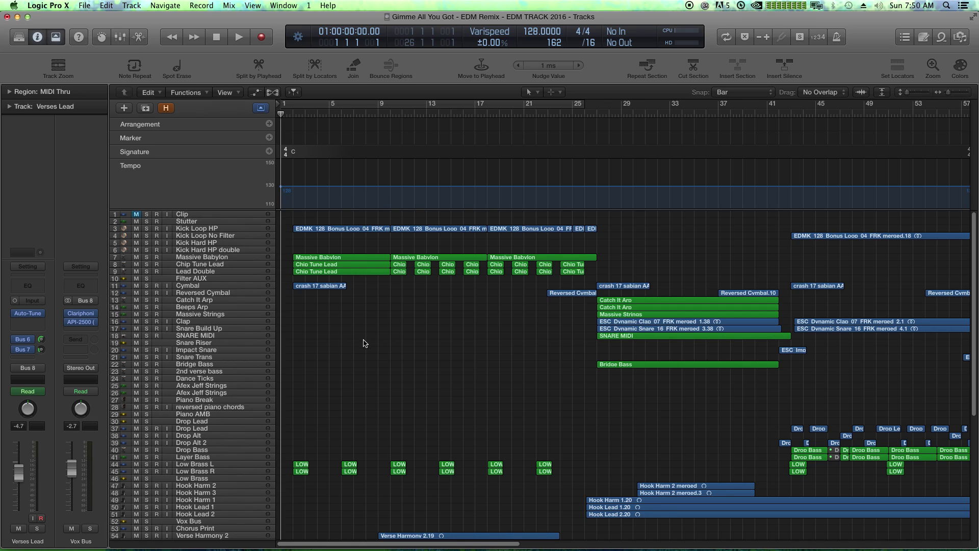
# Examine how the regions group into song sections, from the opening regions through the verse and build-up to the drop
pyautogui.moveTo(304, 222); pyautogui.dragTo(383, 309)
pyautogui.moveTo(397, 223); pyautogui.dragTo(590, 310)
pyautogui.moveTo(618, 268); pyautogui.dragTo(749, 402)
pyautogui.moveTo(783, 229); pyautogui.dragTo(865, 460)
pyautogui.press('super+Left')
pyautogui.press('super+Left')
pyautogui.press('super+Left')
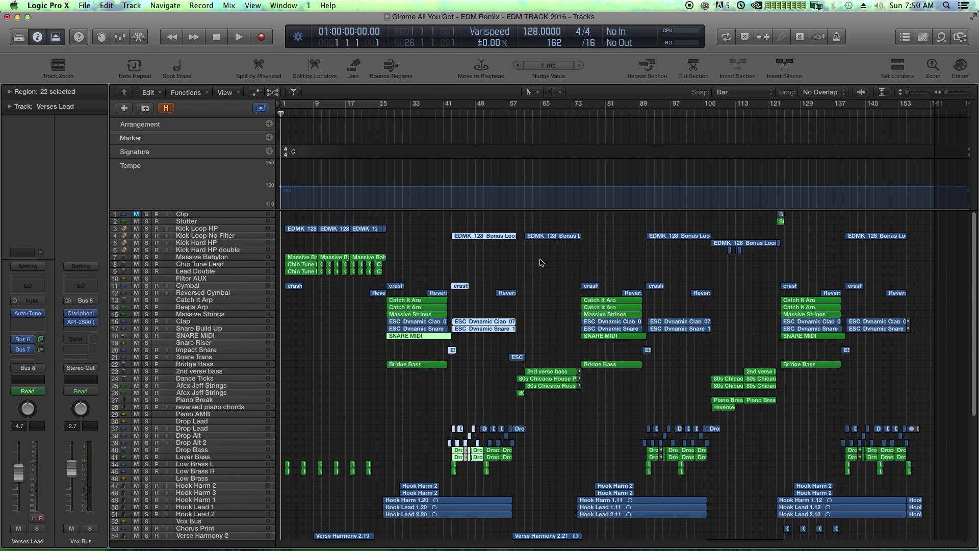
pyautogui.click(541, 260)
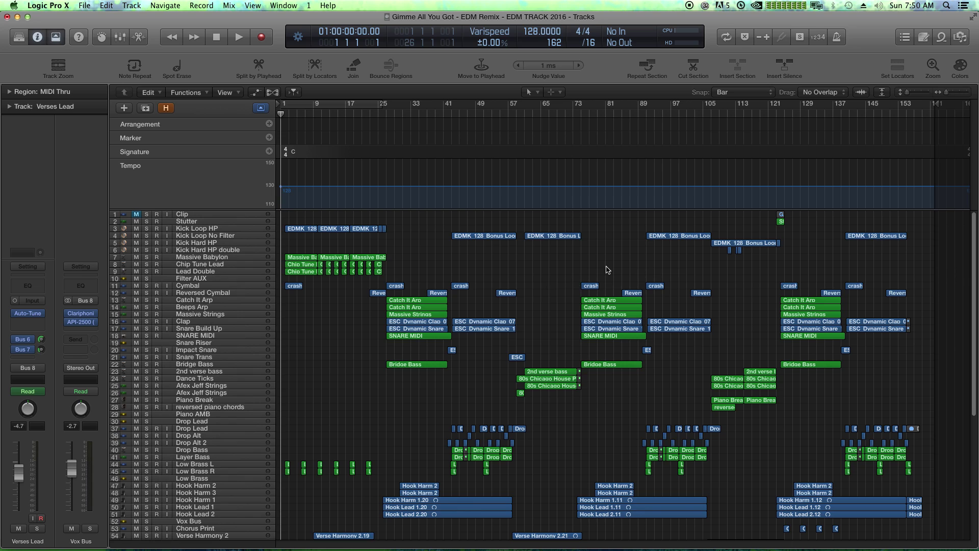
# Play back the opening bars of the song to hear where the intro starts
pyautogui.press('super+Right')
pyautogui.press('super+Right')
pyautogui.press('super+Right')
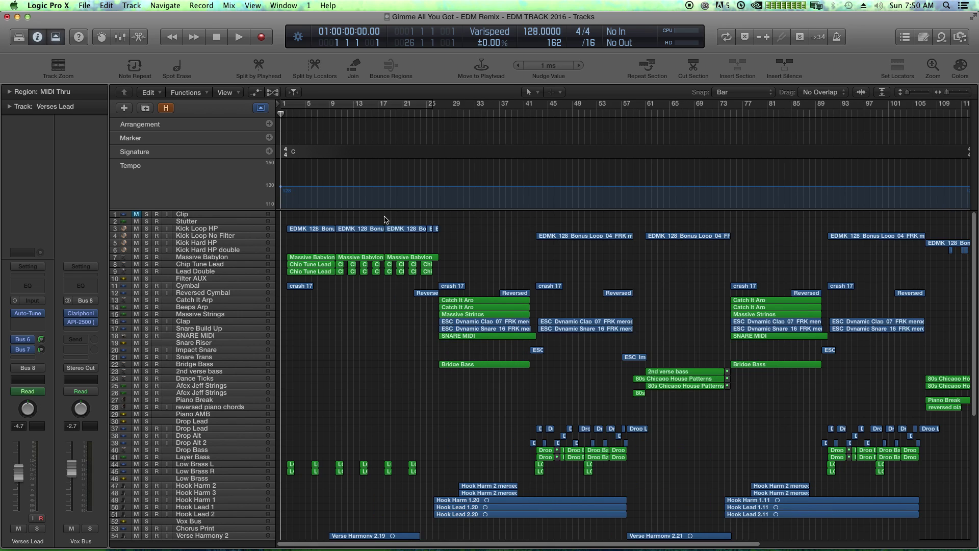
pyautogui.press('super+Right')
pyautogui.press('super+Right')
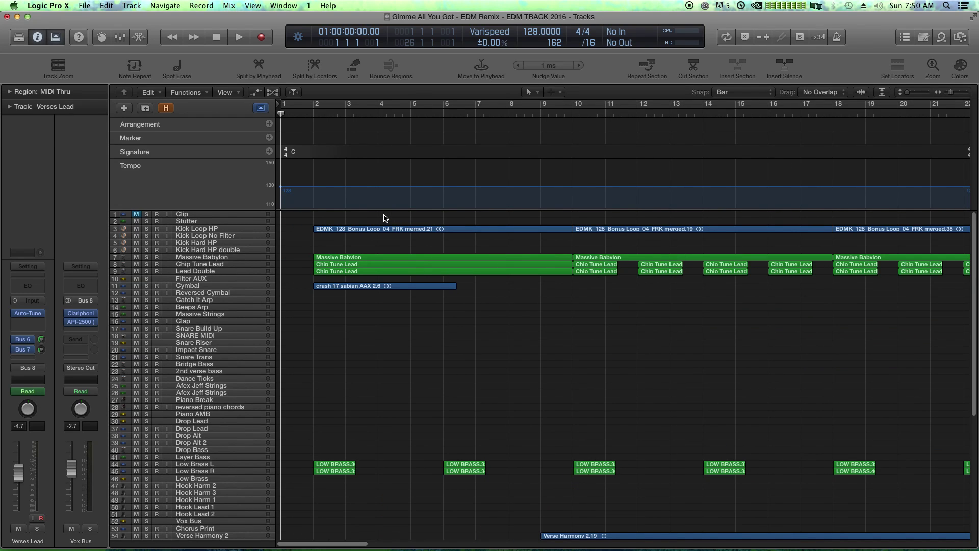
pyautogui.press('space')
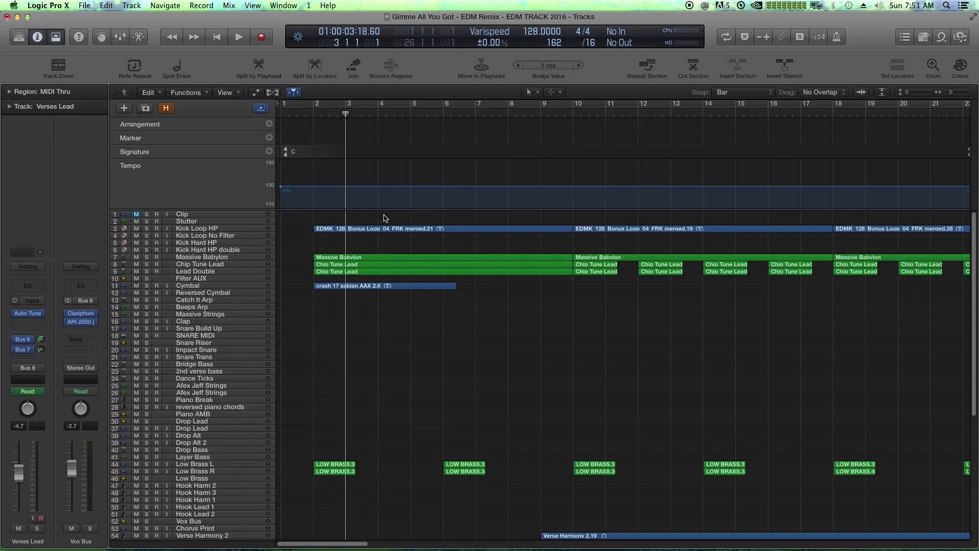
pyautogui.press('space')
# Create a marker named Intro at bar 2
pyautogui.hotkey('shift', '.')
pyautogui.hotkey('shift', '.')
pyautogui.hotkey('shift', ',')
pyautogui.hotkey('shift', ',')
pyautogui.hotkey('shift', '.')
pyautogui.hotkey('shift', '.')
pyautogui.hotkey('shift', ',')
pyautogui.hotkey('shift', ',')
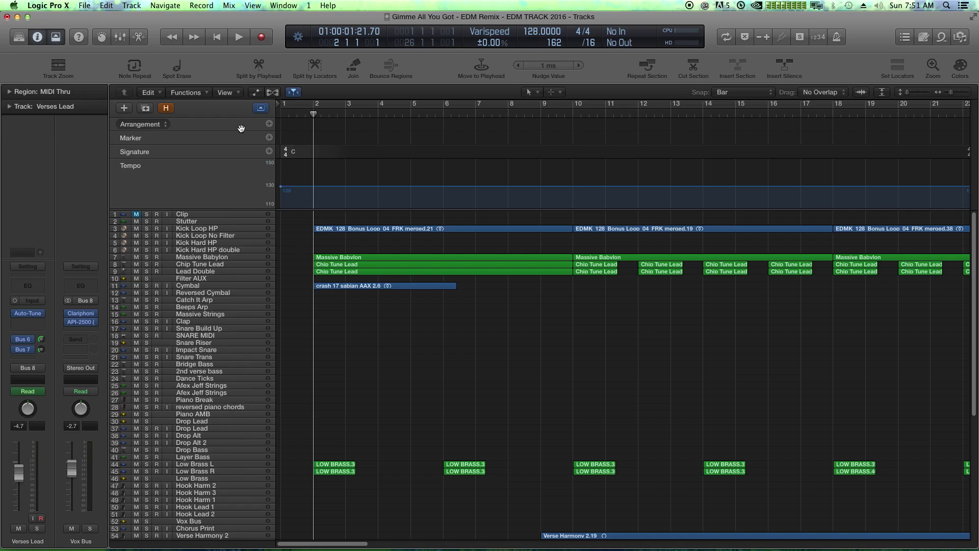
pyautogui.click(269, 138)
pyautogui.doubleClick(334, 136)
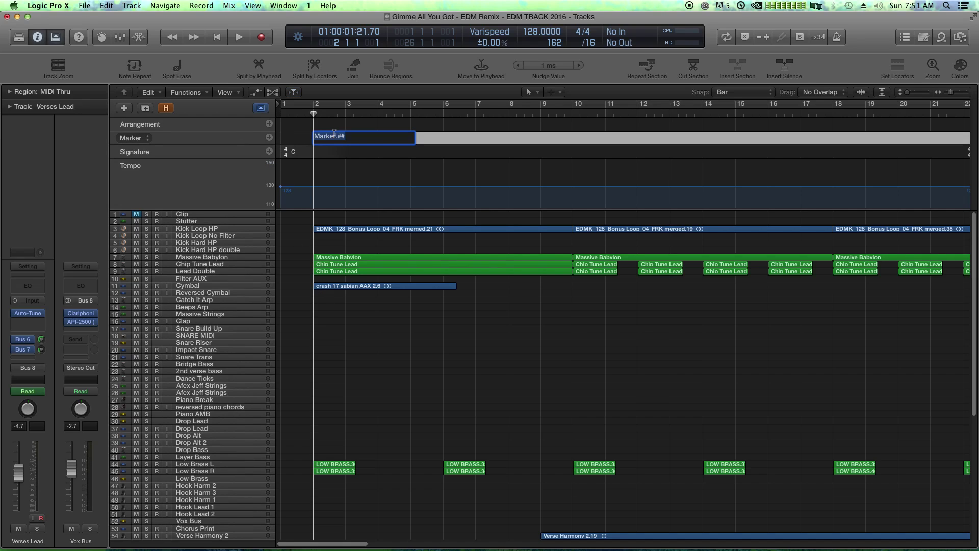
pyautogui.write('Intro')
pyautogui.press('Return')
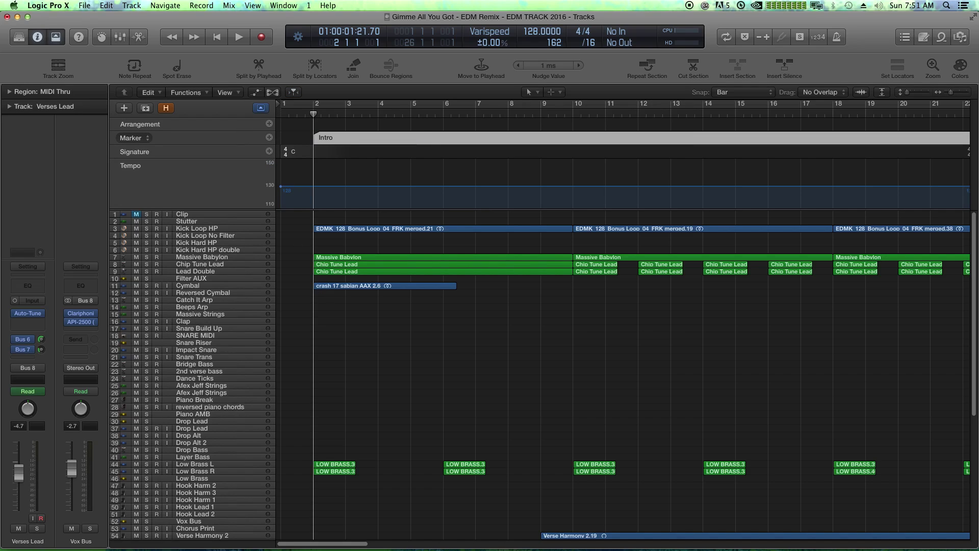
# Create a marker named Verse 1 at bar 10, where the second Massive Babylon region starts
pyautogui.hotkey('shift', '.')
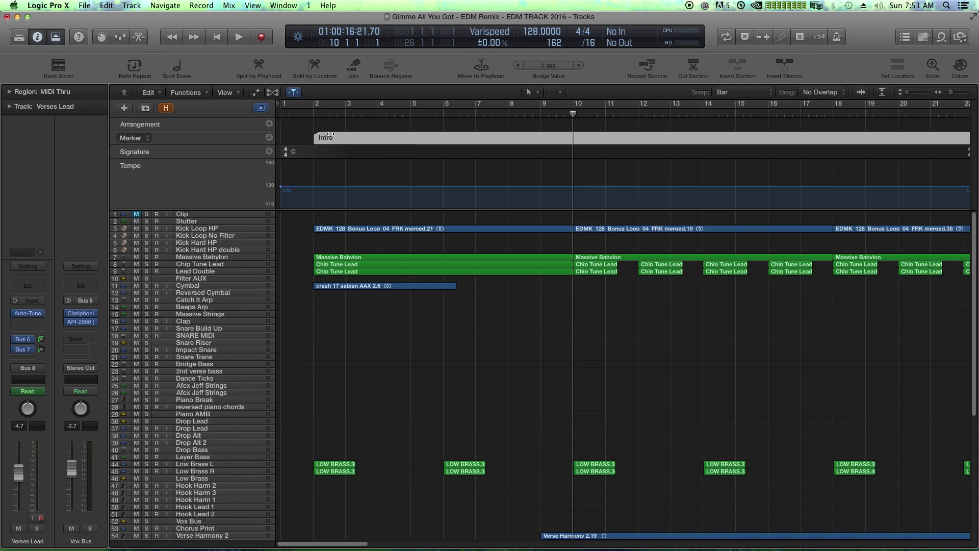
pyautogui.click(269, 138)
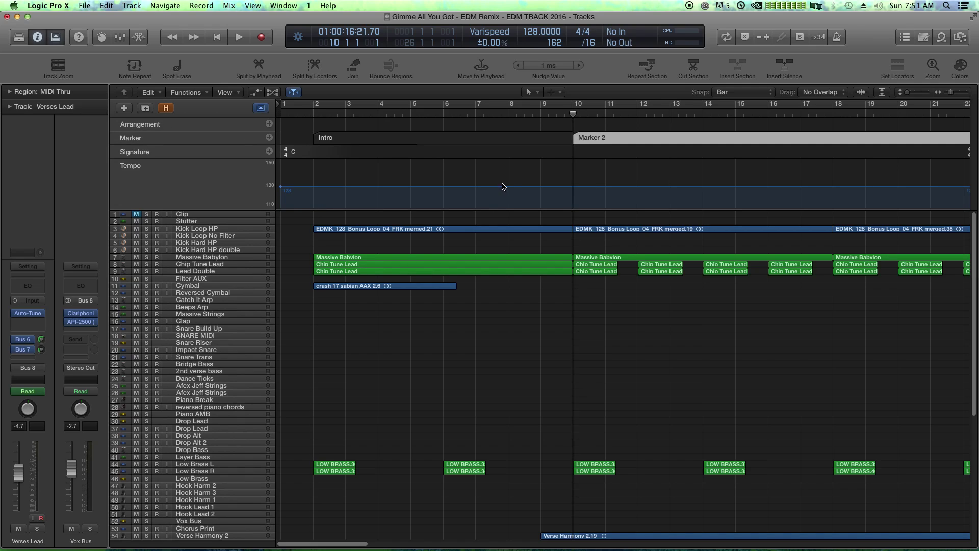
pyautogui.doubleClick(599, 135)
pyautogui.write('Verse 1')
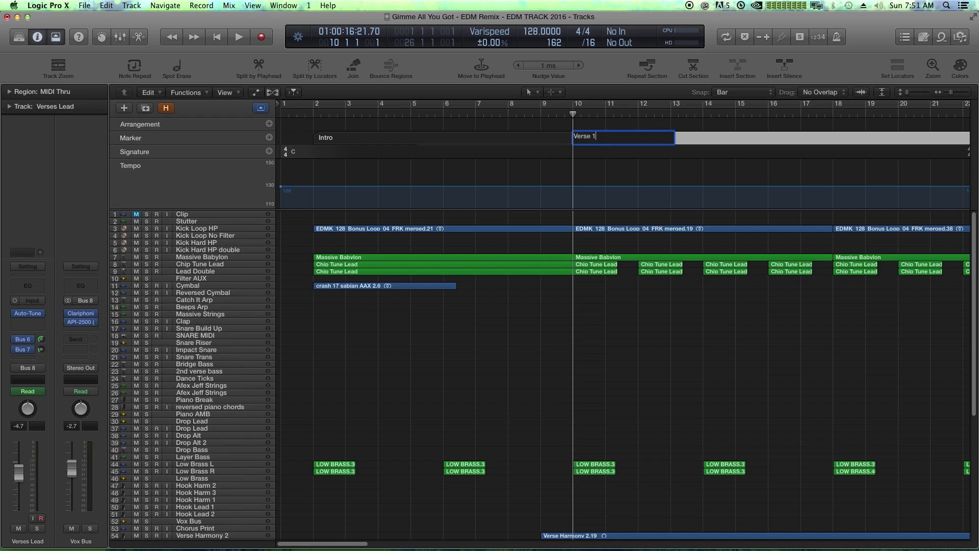
pyautogui.press('Return')
# Create a marker named Build Up at bar 27, where the Catch It Arp regions begin
pyautogui.hotkey('shift', '.')
pyautogui.hotkey('shift', '.')
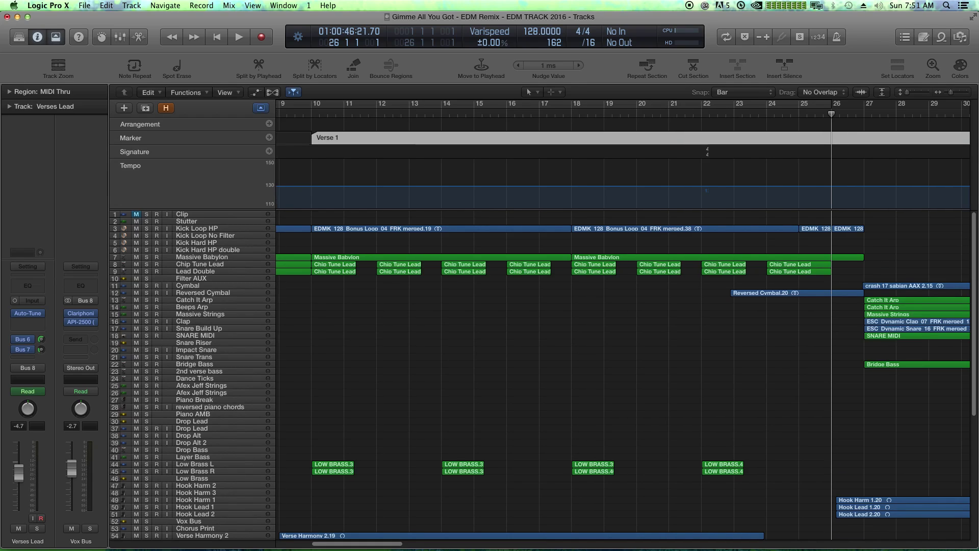
pyautogui.press('.')
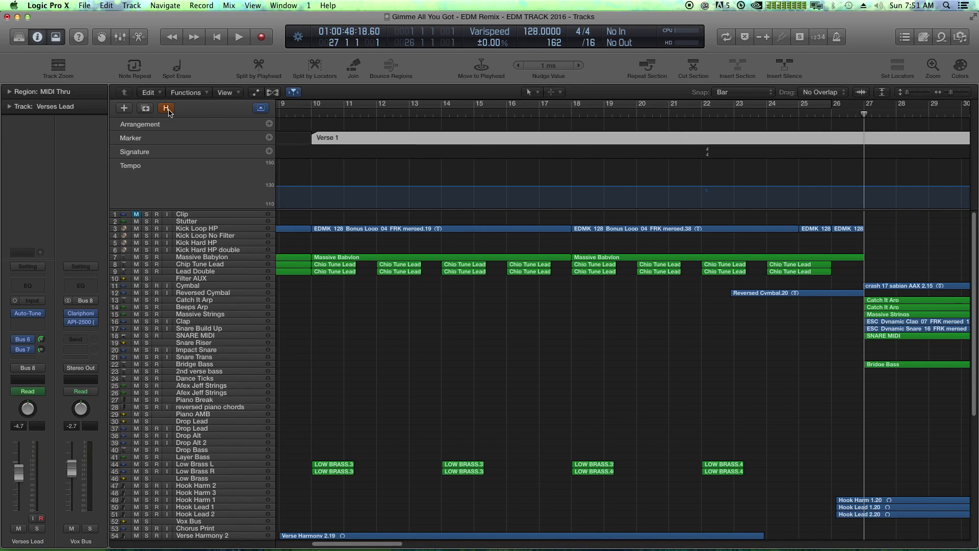
pyautogui.click(269, 138)
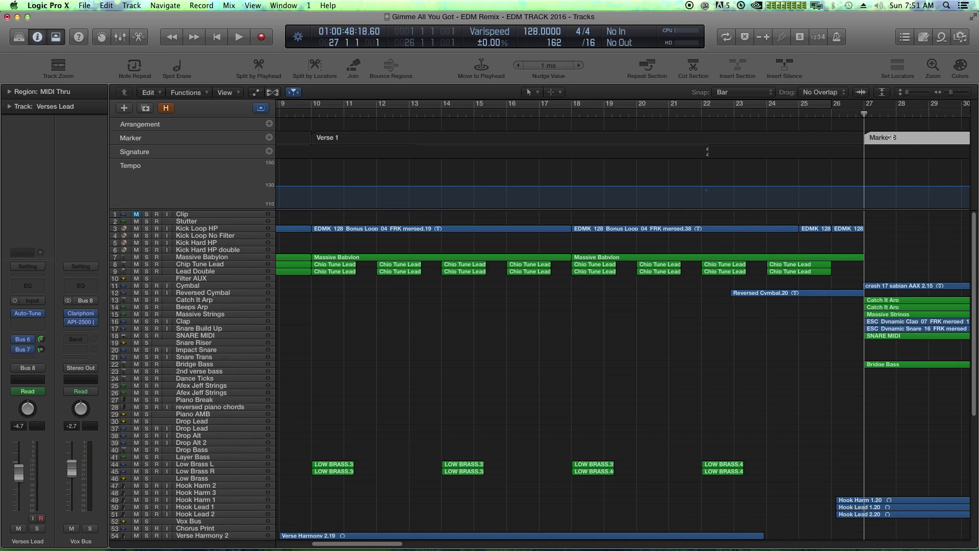
pyautogui.doubleClick(913, 138)
pyautogui.write('Build Up')
pyautogui.press('Return')
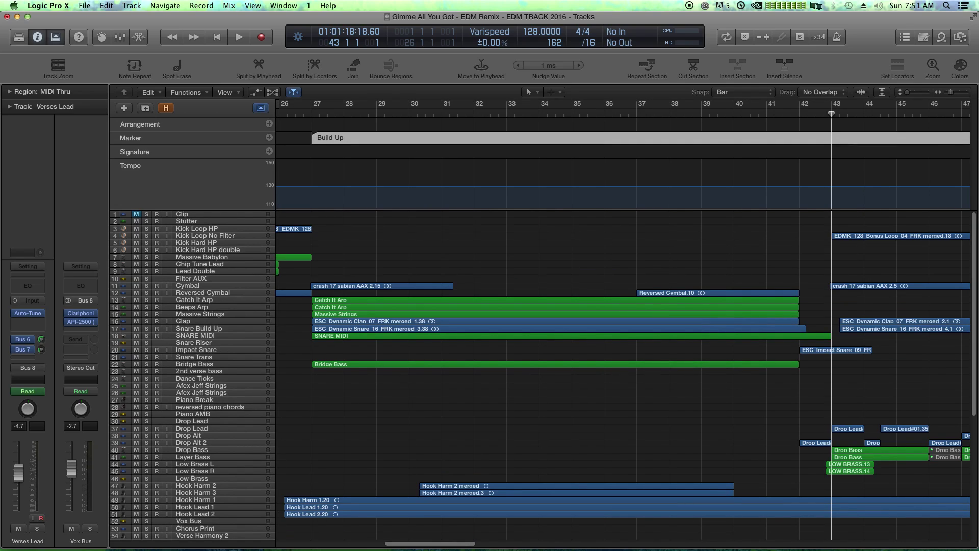
# Create a marker named Drop at bar 43, at the start of the Drop Bass regions
pyautogui.click(269, 137)
pyautogui.doubleClick(850, 137)
pyautogui.write('Drop')
pyautogui.press('Return')
# Create a marker named Verse 2 at bar 59, where the unfiltered kick loop of the drop ends
pyautogui.hotkey('shift', '.')
pyautogui.hotkey('shift', '.')
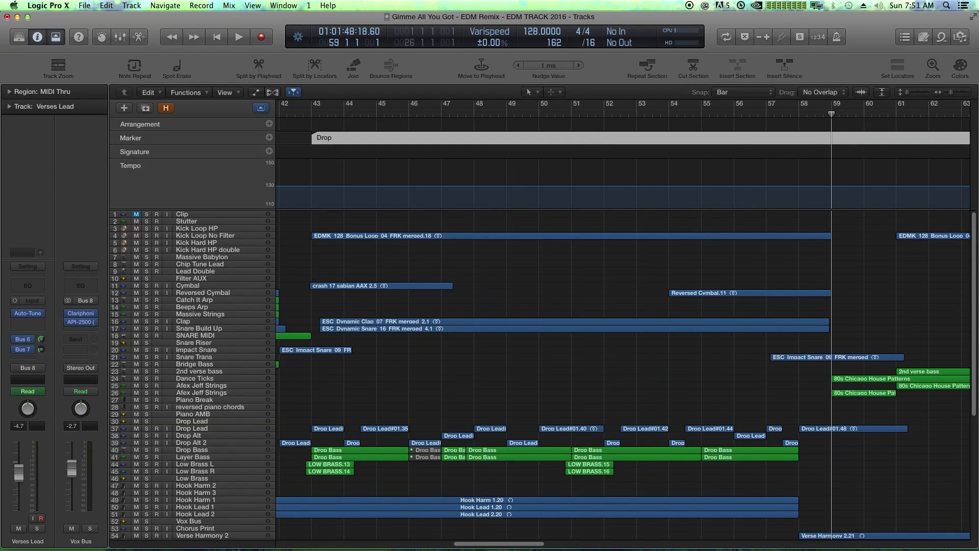
pyautogui.press(',')
pyautogui.press('.')
pyautogui.click(269, 137)
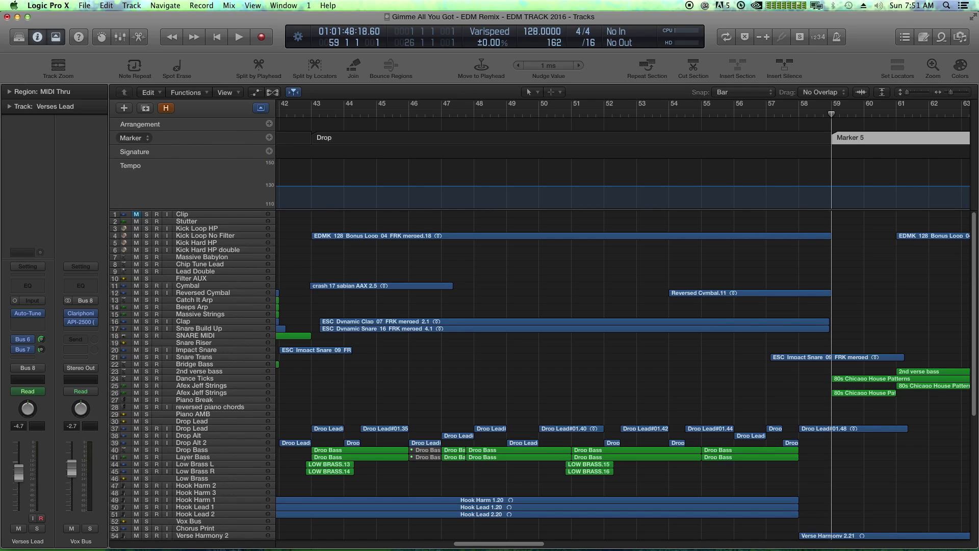
pyautogui.doubleClick(859, 137)
pyautogui.write('Verse 2')
pyautogui.press('Return')
# Review the Verse 1 and Verse 2 markers against the regions of the whole arrangement
pyautogui.press('super+Left')
pyautogui.press('super+Left')
pyautogui.press('super+Left')
pyautogui.press('super+Left')
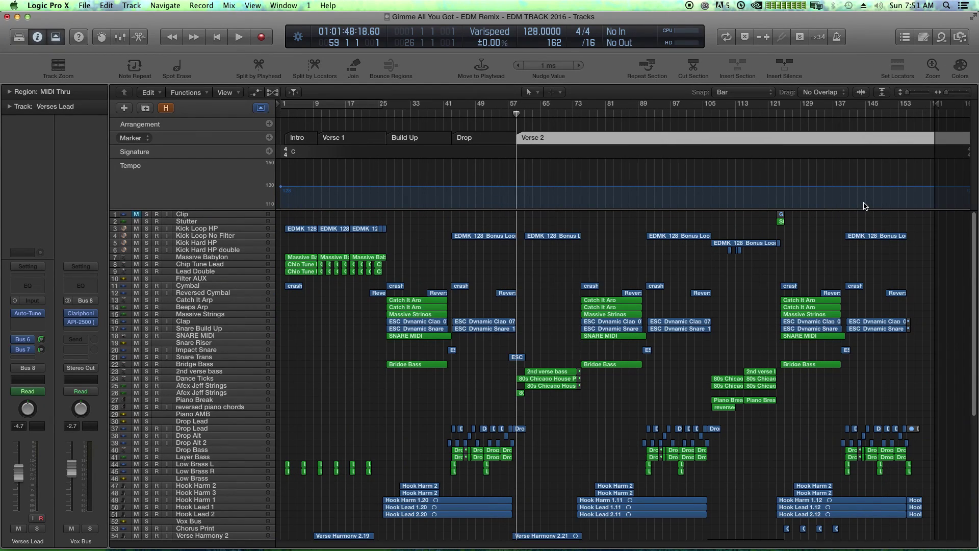
pyautogui.click(347, 138)
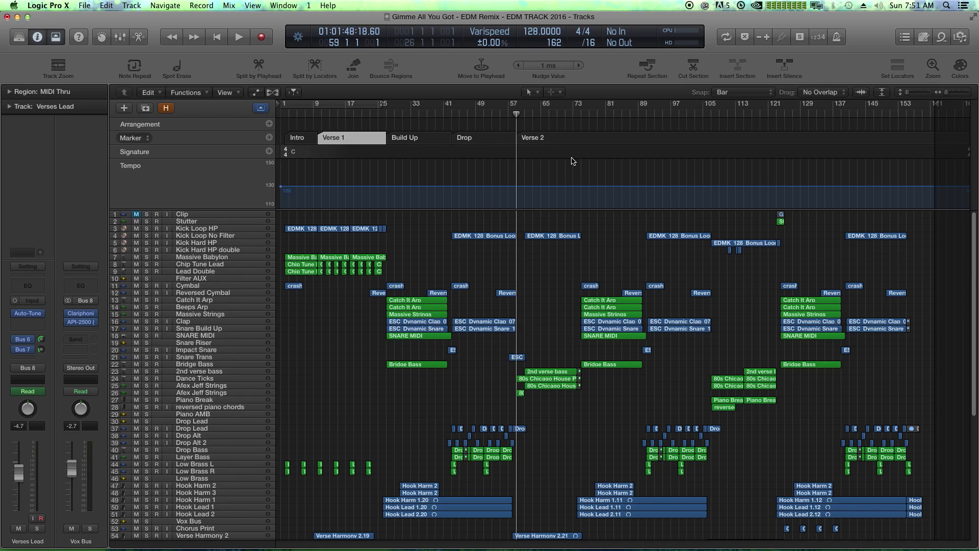
pyautogui.click(569, 138)
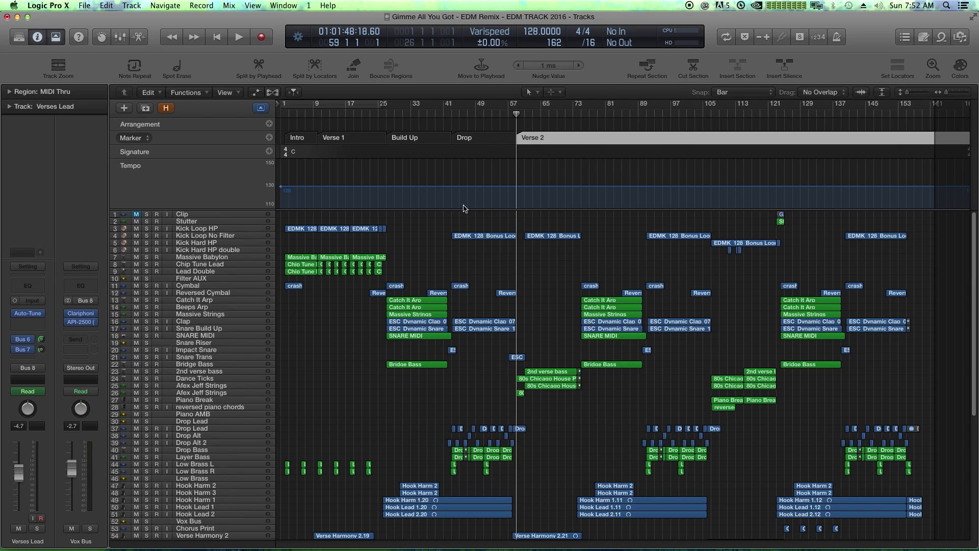
pyautogui.click(319, 315)
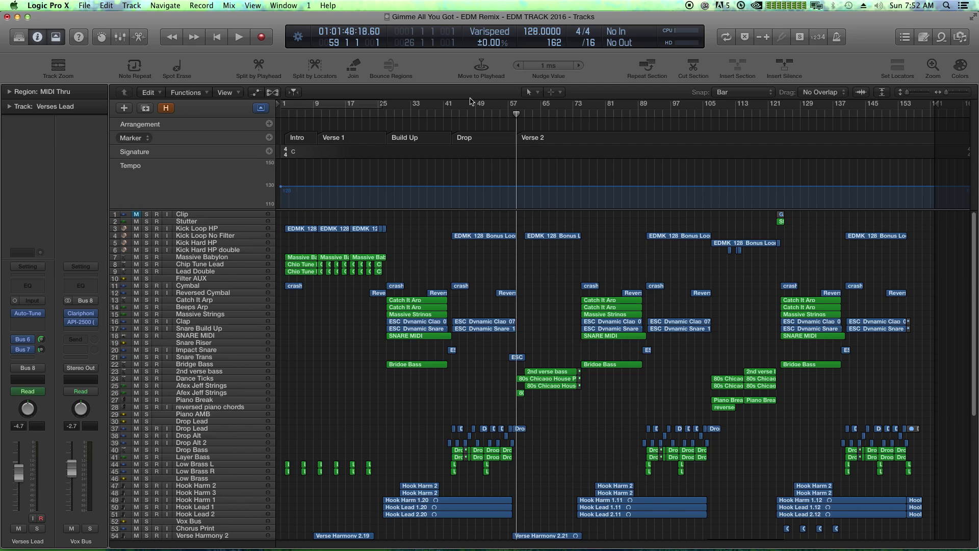
# Copy the Build Up, Drop and Verse 2 markers and paste them at bar 75, where the second build-up starts
pyautogui.click(442, 138)
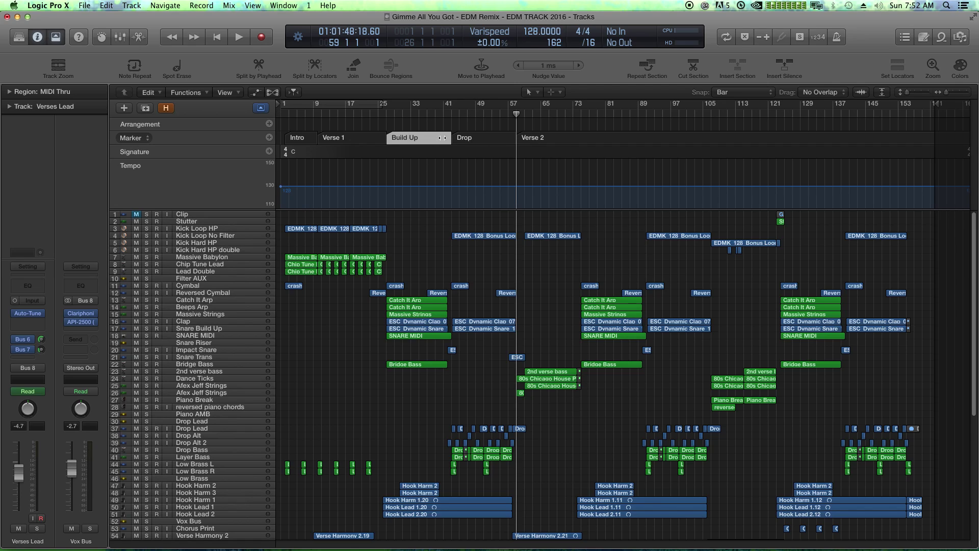
pyautogui.keyDown('shift'); pyautogui.click(480, 138); pyautogui.keyUp('shift')
pyautogui.keyDown('shift'); pyautogui.click(537, 138); pyautogui.keyUp('shift')
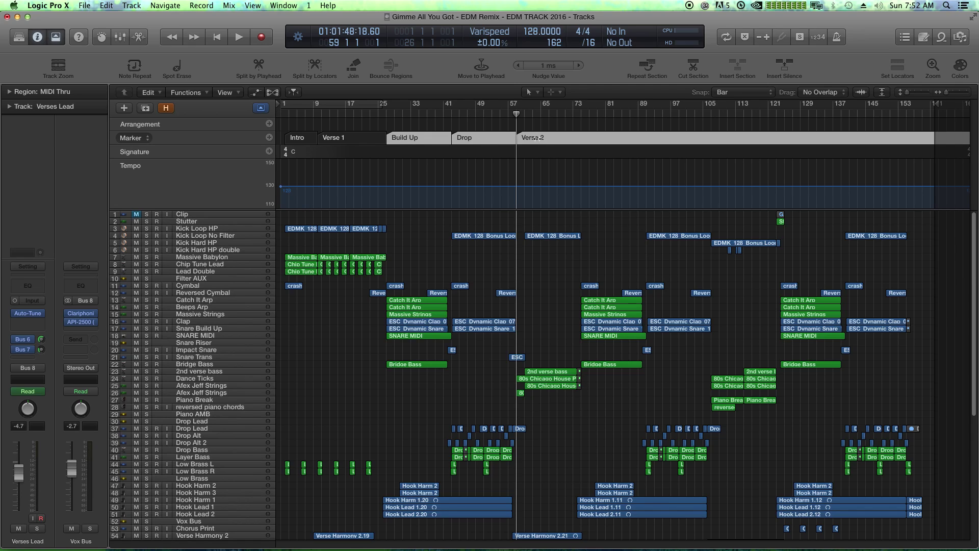
pyautogui.press('.')
pyautogui.press('.')
pyautogui.press('.')
pyautogui.press('.')
pyautogui.press('.')
pyautogui.press('.')
pyautogui.press('.')
pyautogui.press('.')
pyautogui.press('.')
pyautogui.press('.')
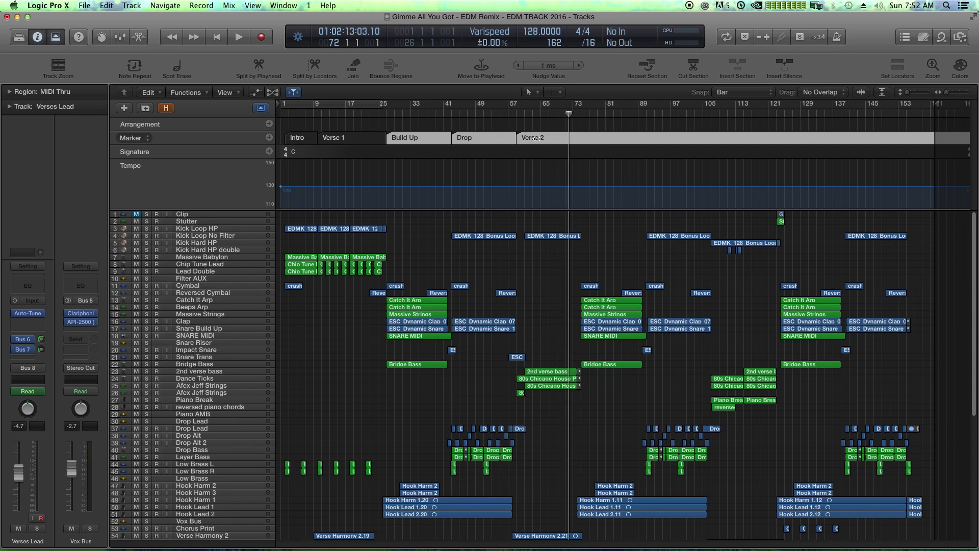
pyautogui.press('super+v')
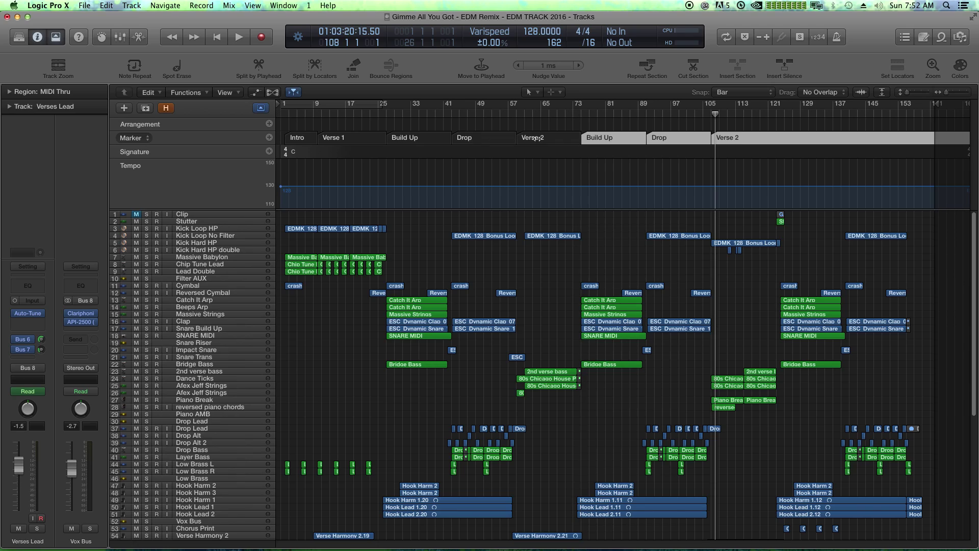
pyautogui.press(',')
pyautogui.press(',')
pyautogui.press(',')
pyautogui.press(',')
pyautogui.press(',')
pyautogui.press(',')
pyautogui.press(',')
pyautogui.press(',')
pyautogui.press(',')
pyautogui.press(',')
pyautogui.press(',')
pyautogui.press(',')
pyautogui.press(',')
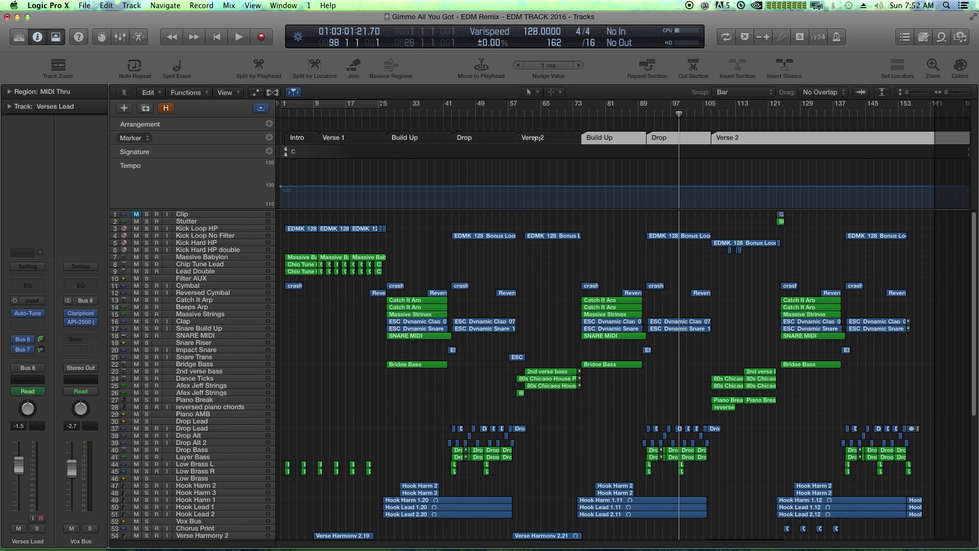
pyautogui.press(',')
pyautogui.press(',')
pyautogui.press(',')
pyautogui.press(',')
pyautogui.press('.')
pyautogui.press('.')
pyautogui.press('.')
pyautogui.press('.')
pyautogui.press('.')
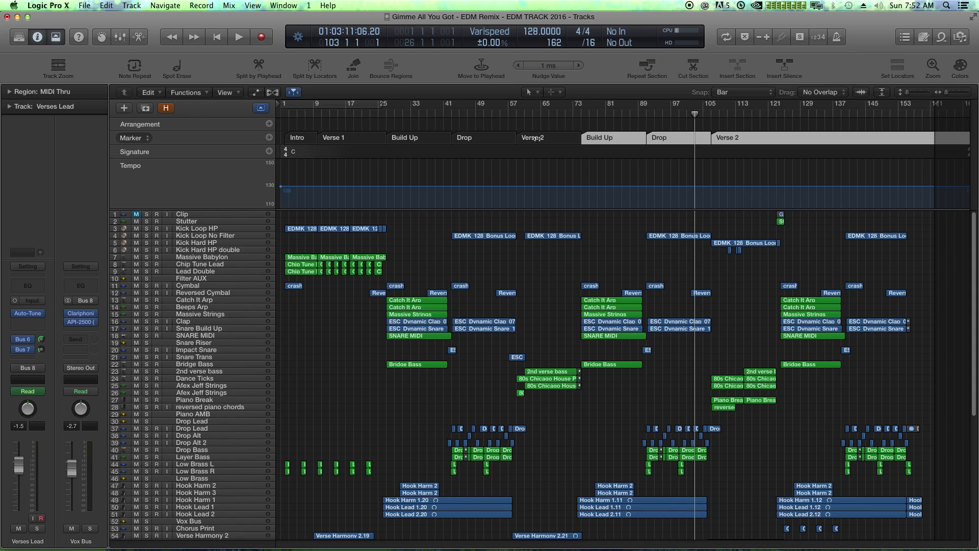
# Try to rename the copied Verse 2 marker after the second drop while all the pasted markers are selected
pyautogui.doubleClick(728, 137)
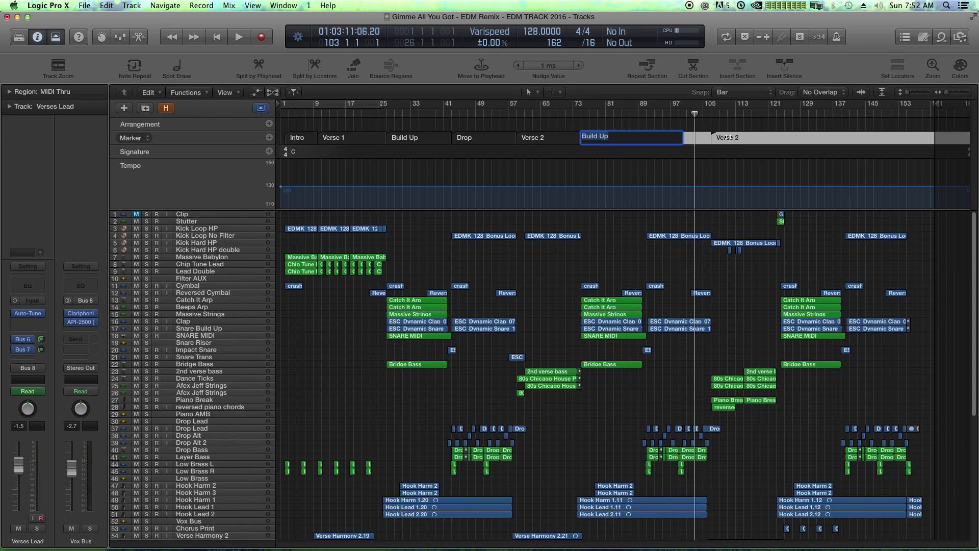
pyautogui.press('BackSpace')
pyautogui.write('Build Up')
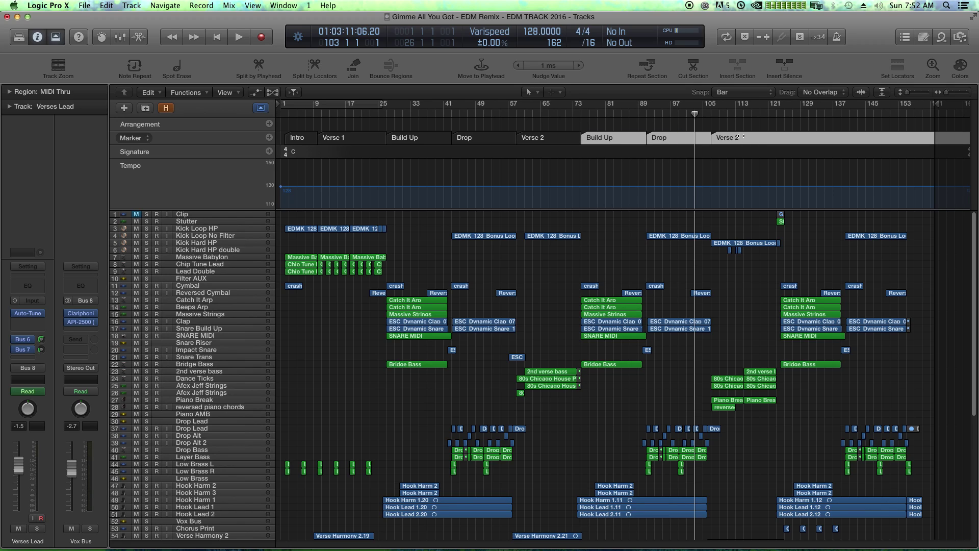
pyautogui.press('Return')
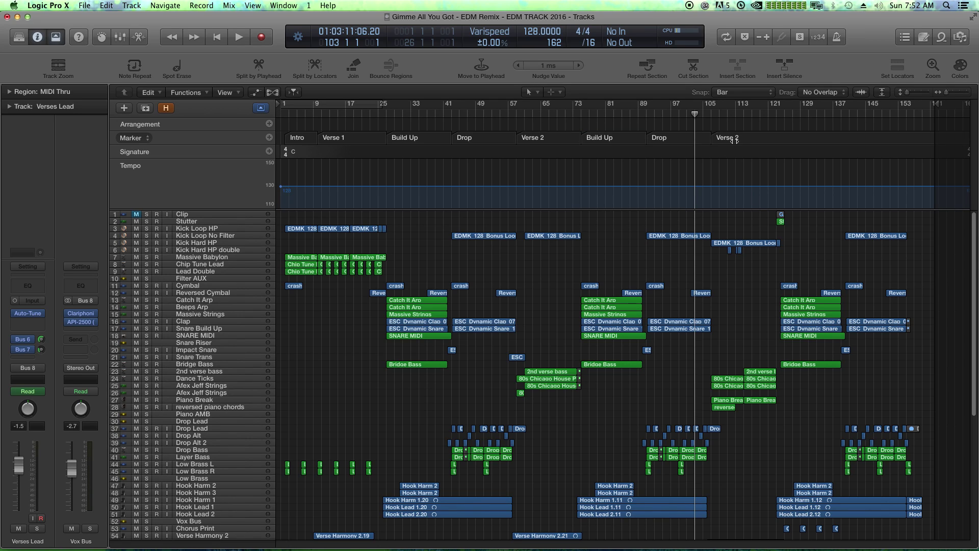
# Rename the copied Verse 2 marker after the second drop as Verse 3
pyautogui.doubleClick(734, 140)
pyautogui.write('Verse 3')
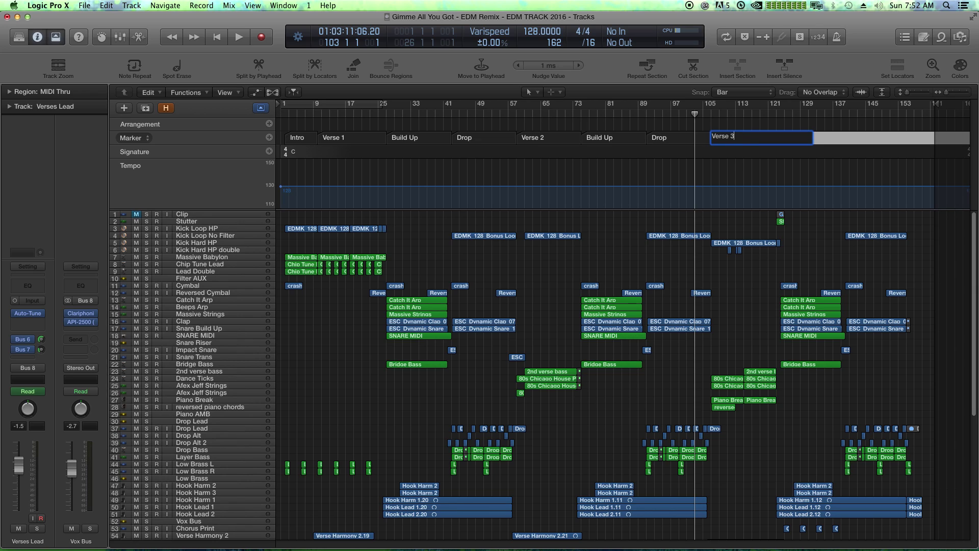
pyautogui.press('Return')
# Paste the copied Build Up, Drop and Verse 2 markers at bar 124, where the third build-up starts
pyautogui.press('.')
pyautogui.press('.')
pyautogui.press('.')
pyautogui.press('.')
pyautogui.press('.')
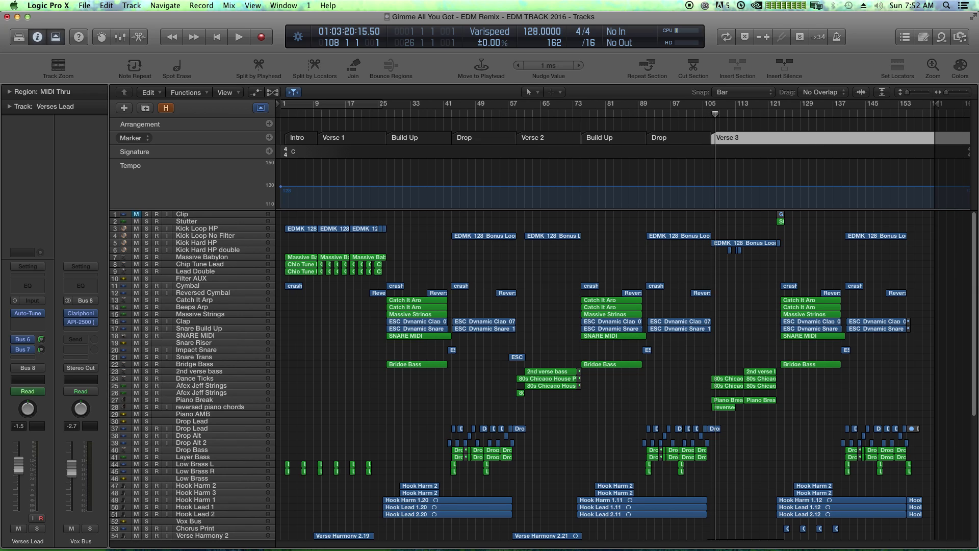
pyautogui.hotkey('shift', '.')
pyautogui.hotkey('shift', '.')
pyautogui.press('super+v')
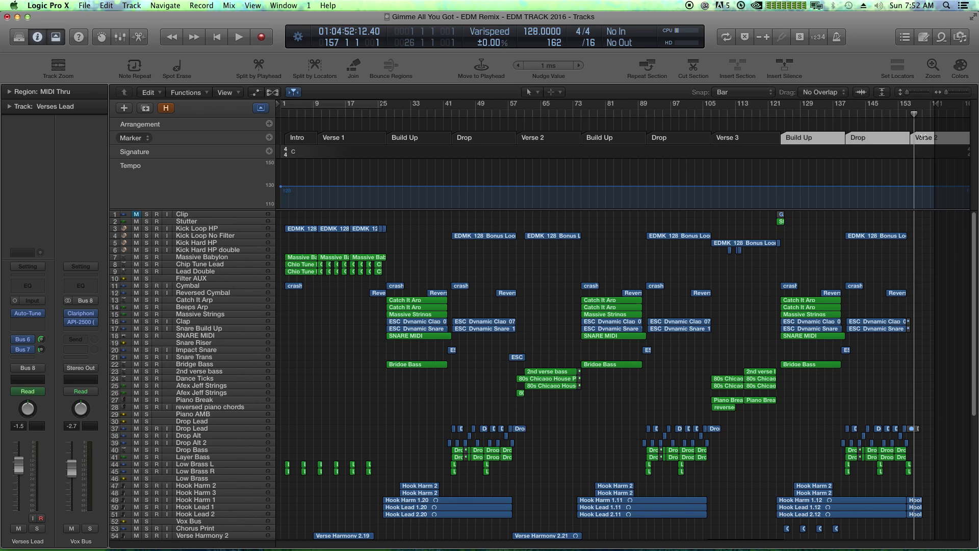
# Delete the surplus Verse 2 marker after the last drop, and check the markers in the ruler with the global tracks temporarily hidden
pyautogui.click(878, 282)
pyautogui.click(922, 139)
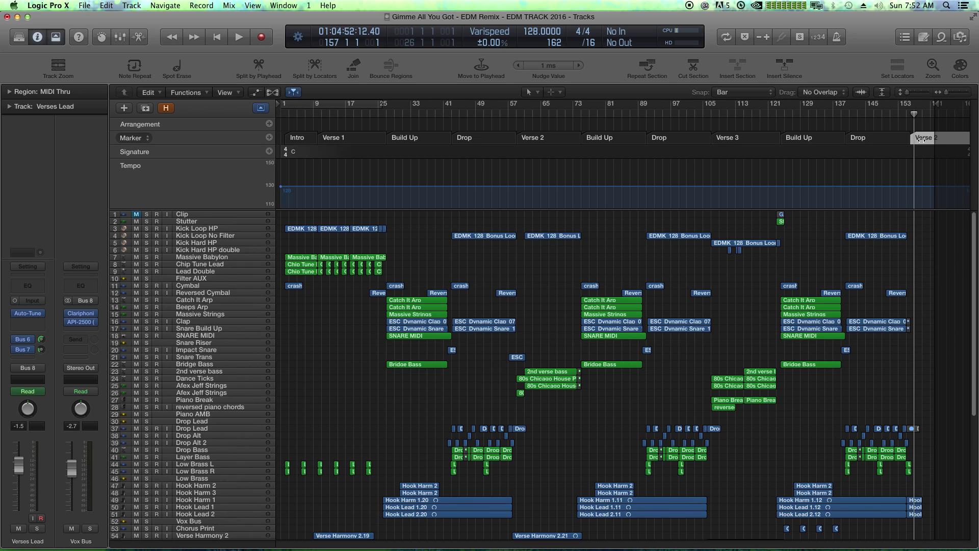
pyautogui.press('Delete')
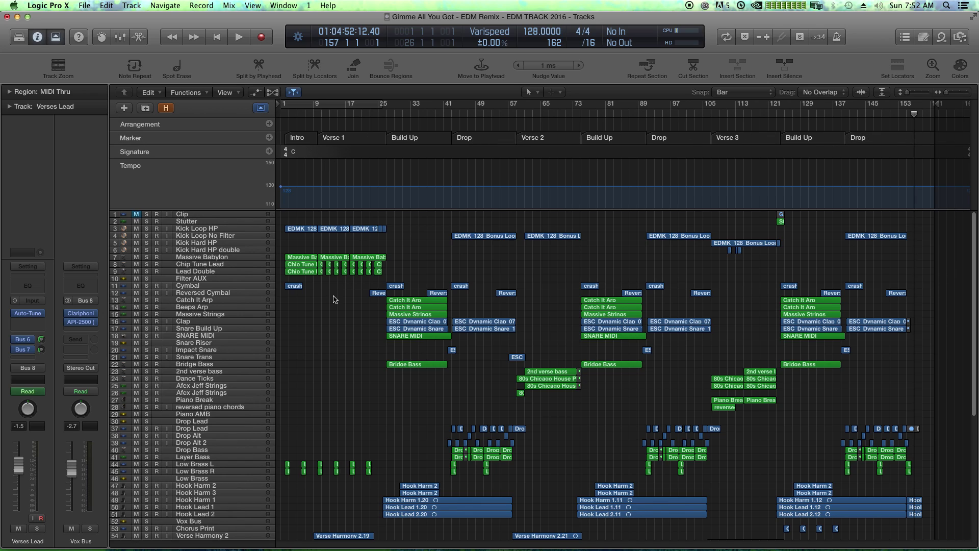
pyautogui.click(260, 109)
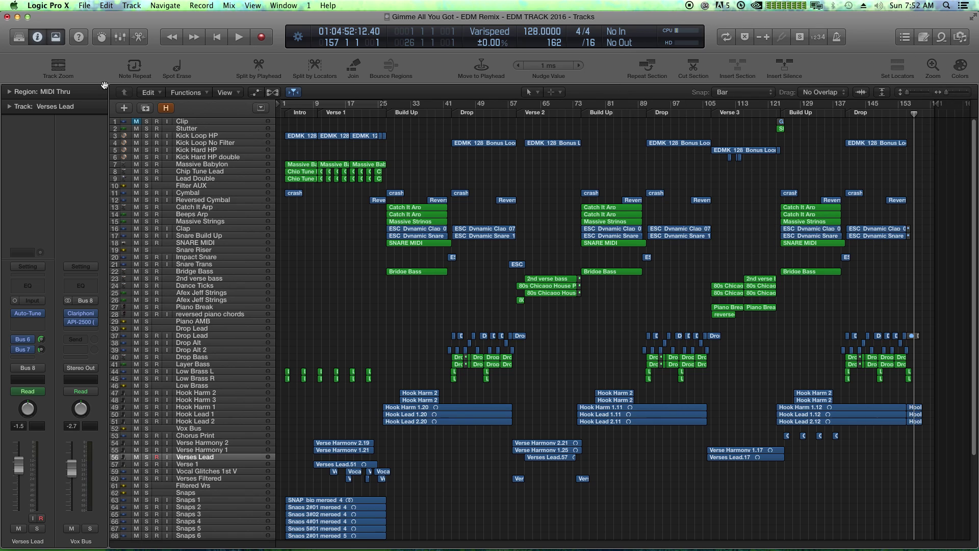
pyautogui.click(261, 108)
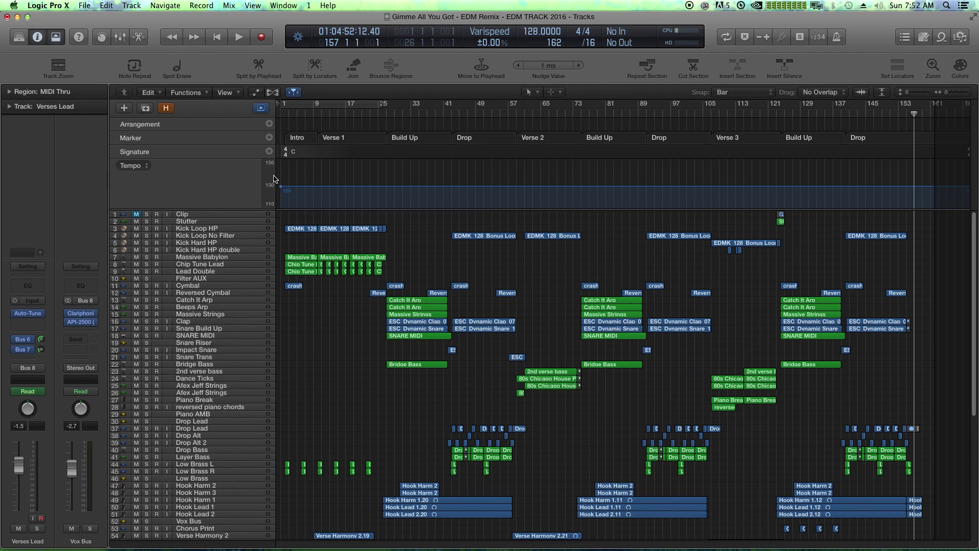
# Show the color palette and color the Intro marker red
pyautogui.click(298, 139)
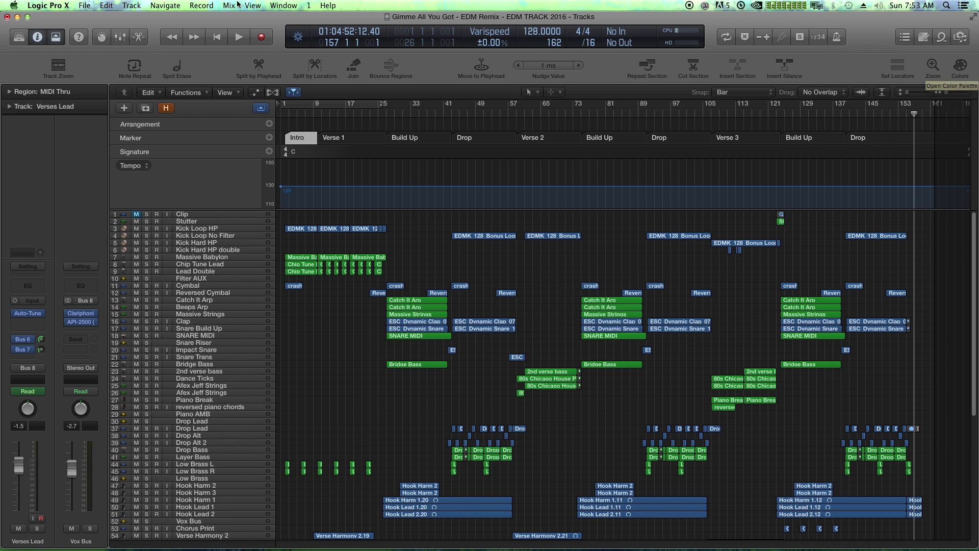
pyautogui.click(252, 6)
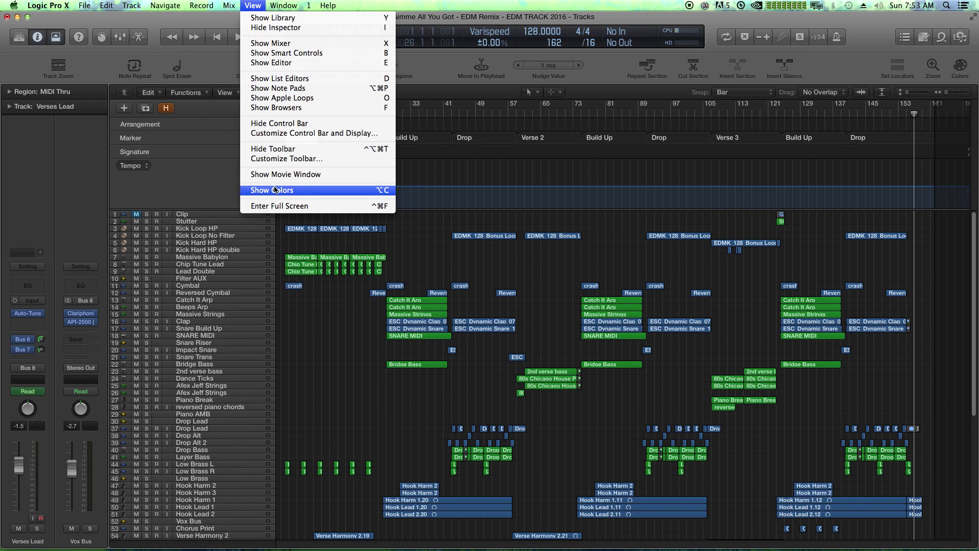
pyautogui.click(274, 190)
pyautogui.moveTo(371, 184); pyautogui.dragTo(328, 226)
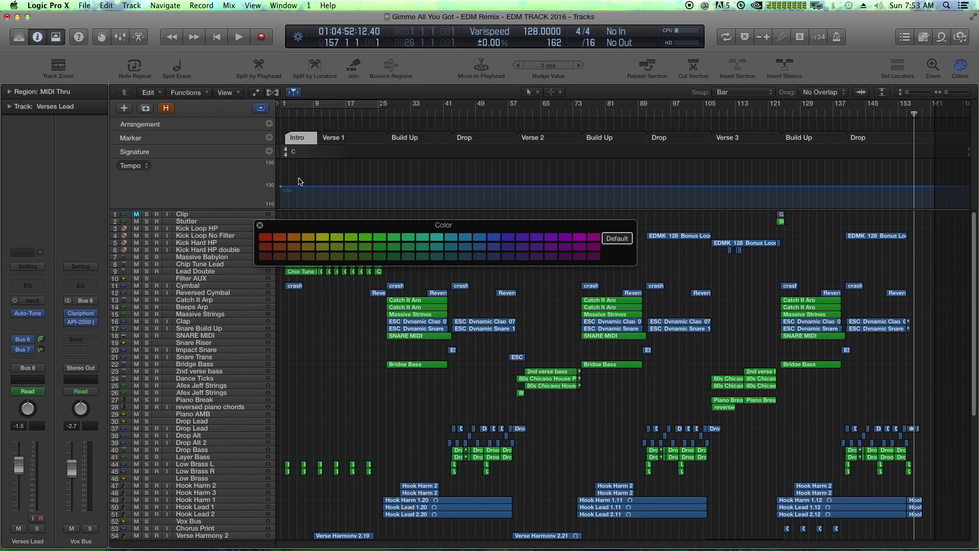
pyautogui.click(265, 242)
# Color the Verse 1, Verse 2 and Verse 3 markers purple
pyautogui.click(352, 137)
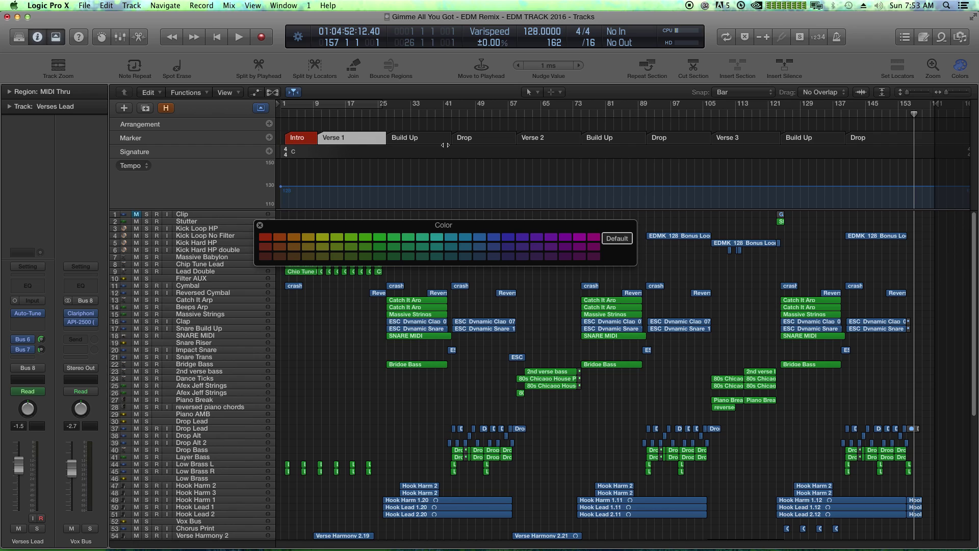
pyautogui.click(540, 139)
pyautogui.click(361, 136)
pyautogui.keyDown('shift'); pyautogui.click(548, 137); pyautogui.keyUp('shift')
pyautogui.keyDown('shift'); pyautogui.click(755, 138); pyautogui.keyUp('shift')
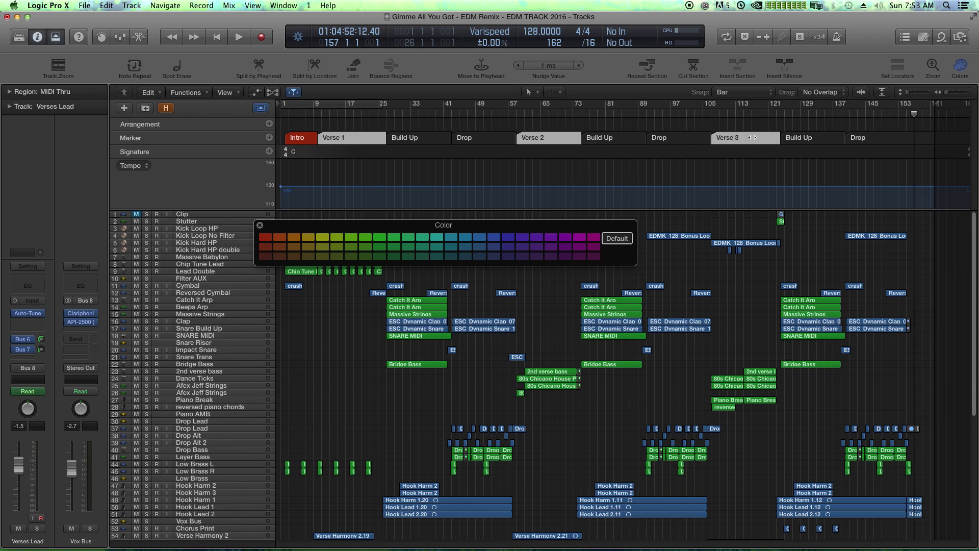
pyautogui.click(550, 236)
# Color all three Build Up markers teal
pyautogui.click(411, 138)
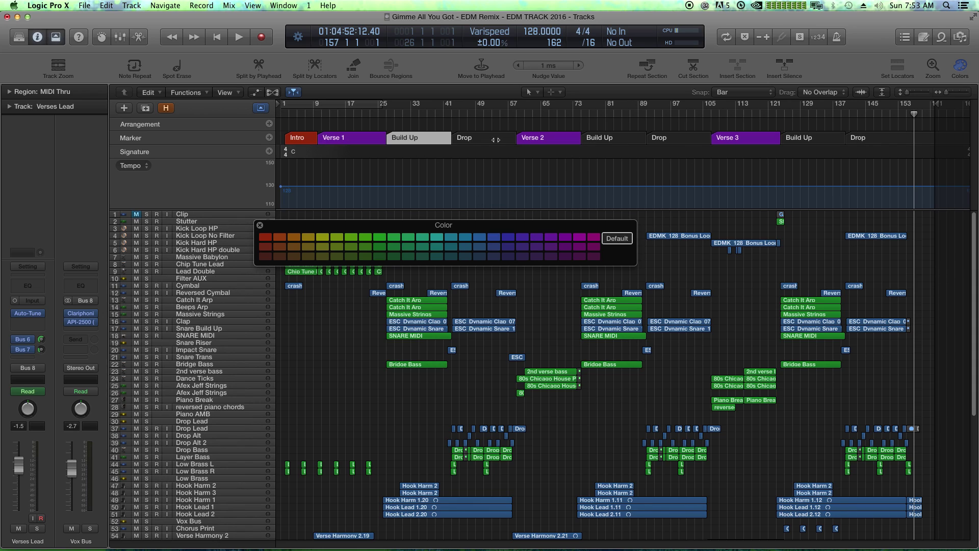
pyautogui.keyDown('shift'); pyautogui.click(616, 136); pyautogui.keyUp('shift')
pyautogui.keyDown('shift'); pyautogui.click(802, 141); pyautogui.keyUp('shift')
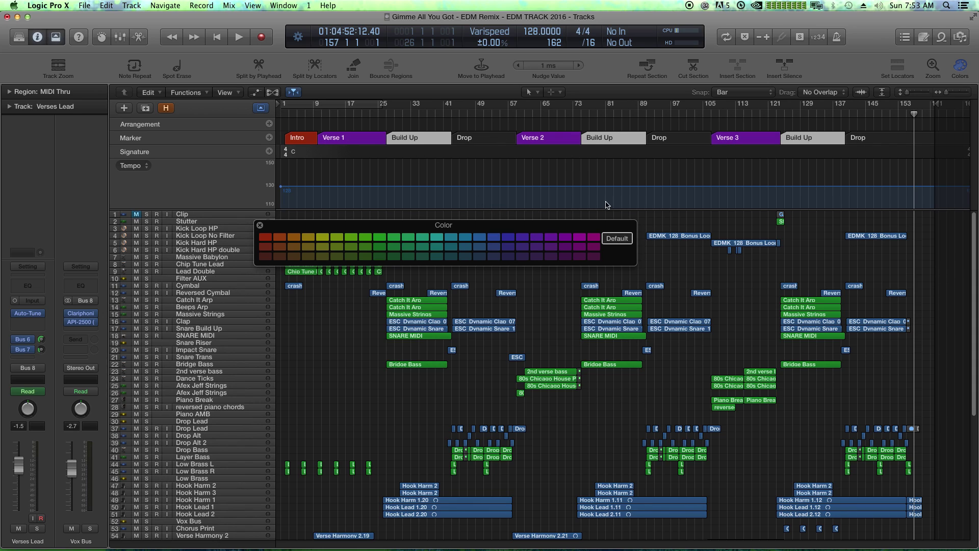
pyautogui.click(436, 237)
# Color all three Drop markers yellow-green, close the palette, and check the colored ruler with the global tracks temporarily hidden
pyautogui.click(477, 140)
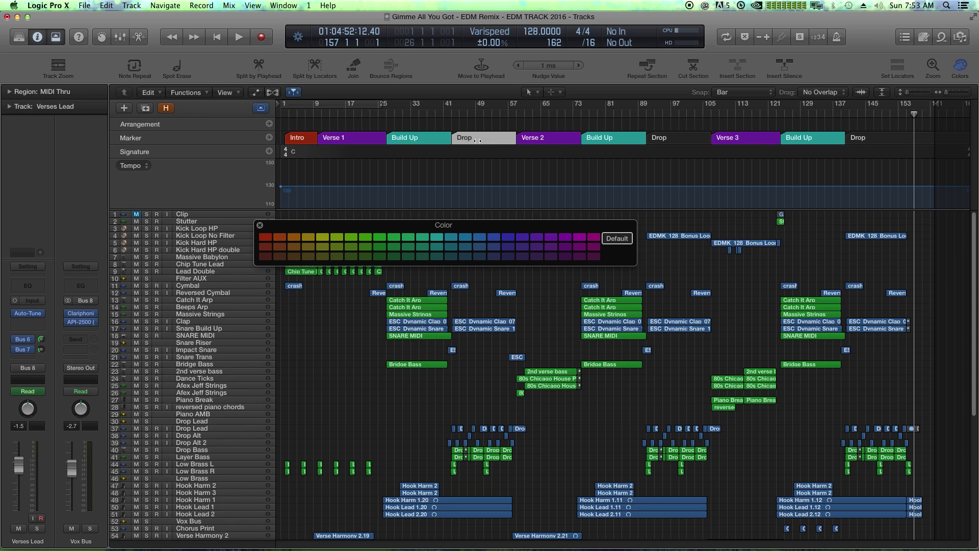
pyautogui.keyDown('shift'); pyautogui.click(669, 139); pyautogui.keyUp('shift')
pyautogui.keyDown('shift'); pyautogui.click(892, 135); pyautogui.keyUp('shift')
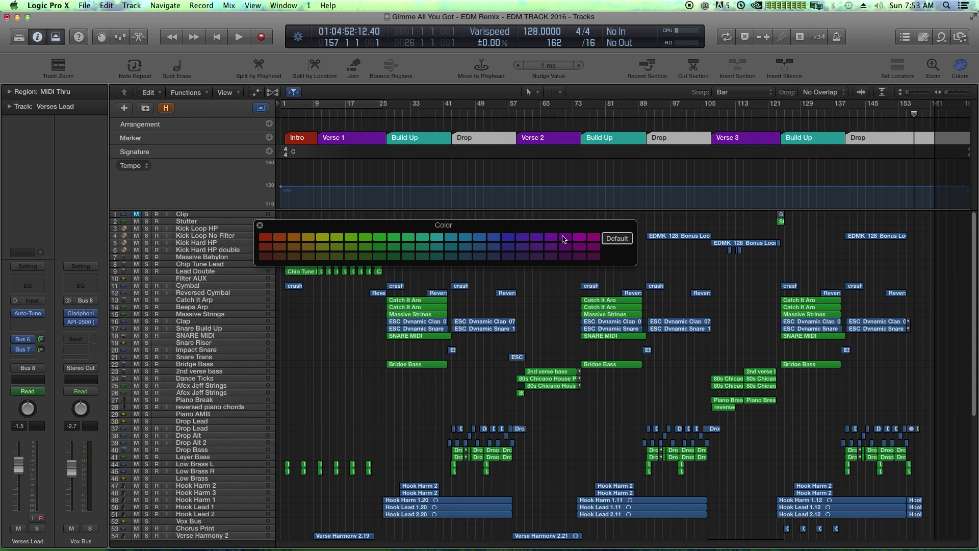
pyautogui.click(346, 245)
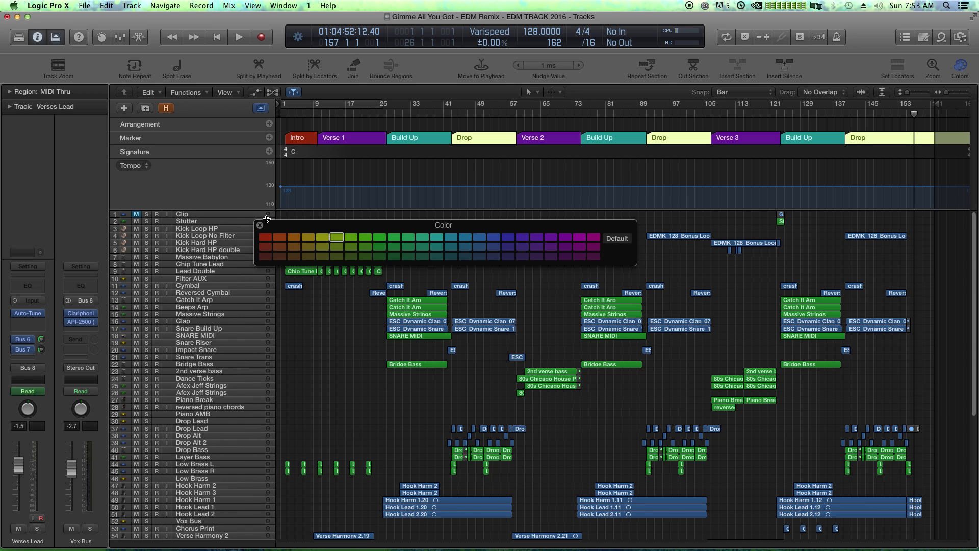
pyautogui.click(259, 225)
pyautogui.click(314, 320)
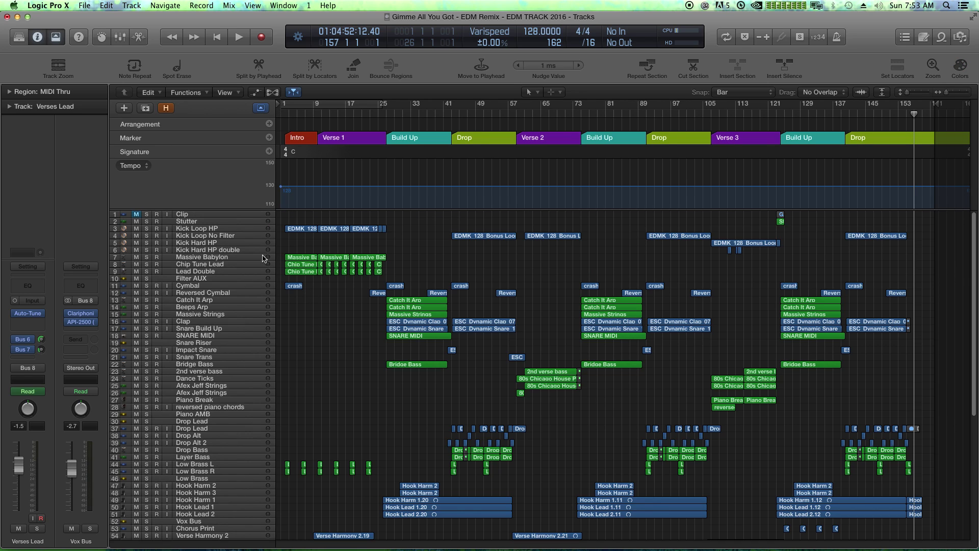
pyautogui.click(262, 109)
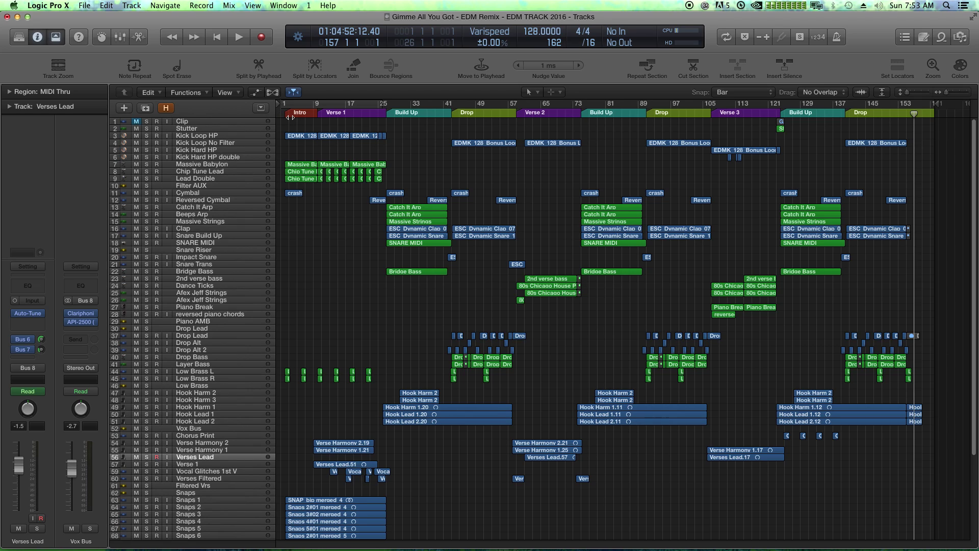
pyautogui.click(262, 109)
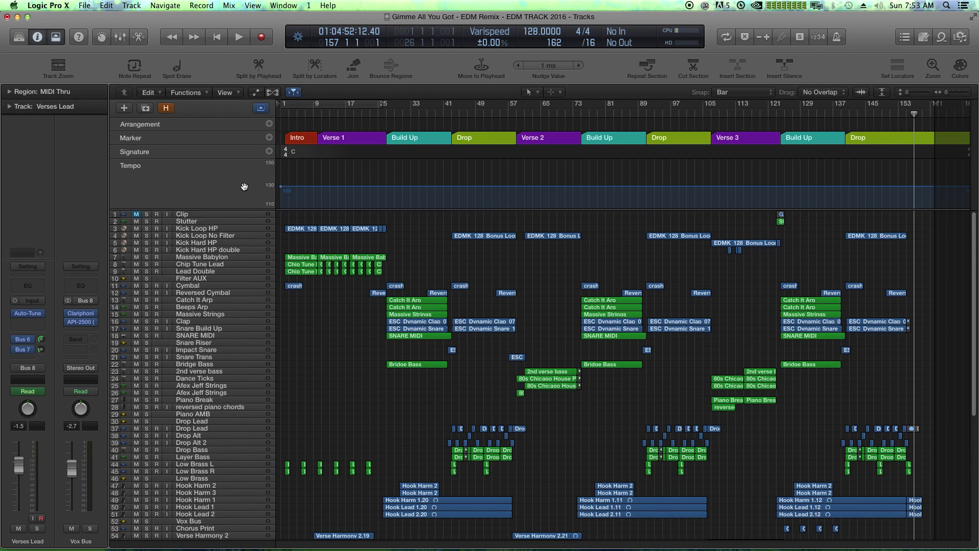
# Rename the current marker set as Song Order
pyautogui.click(149, 141)
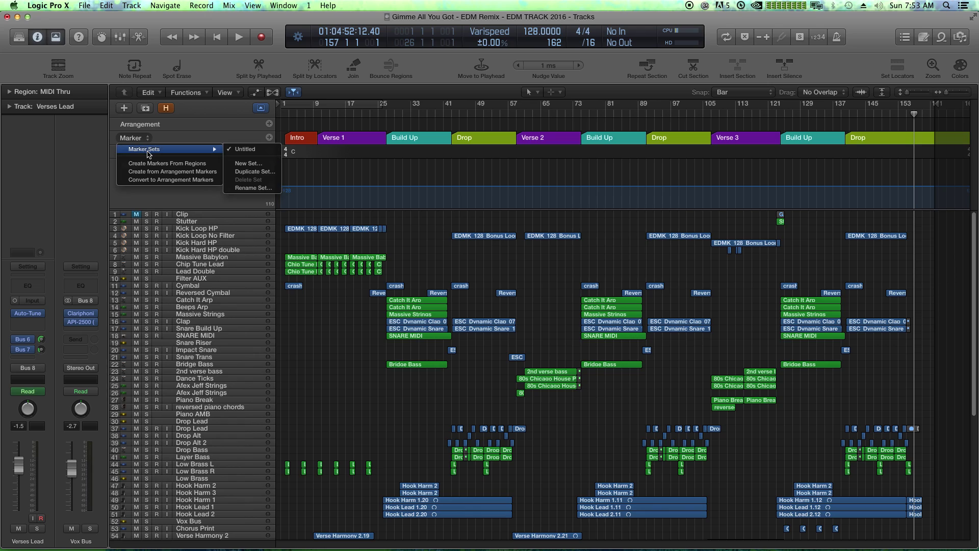
pyautogui.moveTo(153, 149)
pyautogui.click(250, 188)
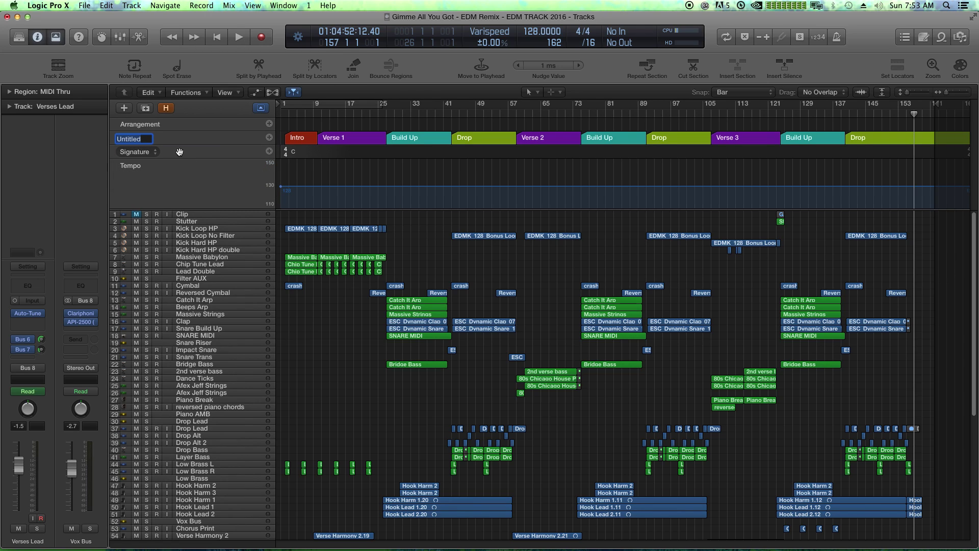
pyautogui.write('Song Order')
pyautogui.press('Return')
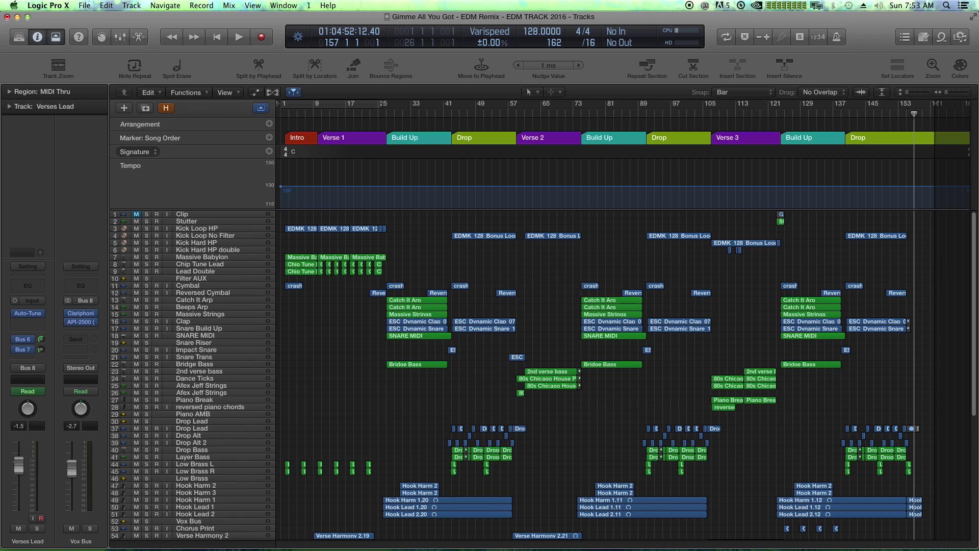
# Create a new marker set named Chords
pyautogui.click(153, 138)
pyautogui.moveTo(182, 149)
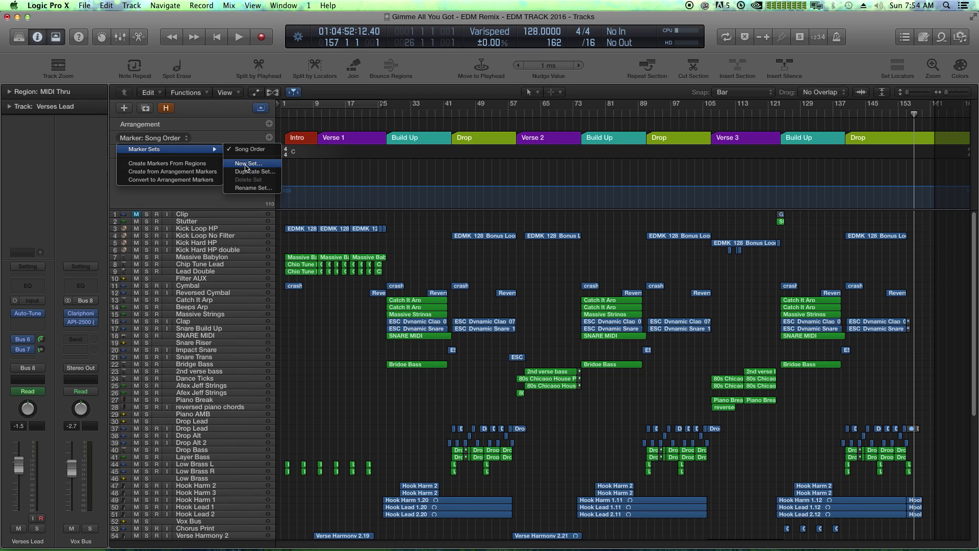
pyautogui.click(246, 164)
pyautogui.write('Chords')
pyautogui.press('Return')
pyautogui.press('Return')
# Create a marker named F#m at bar 2, where the intro starts, in the Chords marker set
pyautogui.press('super+Right')
pyautogui.press('super+Right')
pyautogui.press('super+Right')
pyautogui.press('super+Right')
pyautogui.press('super+Right')
pyautogui.press('super+Right')
pyautogui.press('super+Right')
pyautogui.press('super+Right')
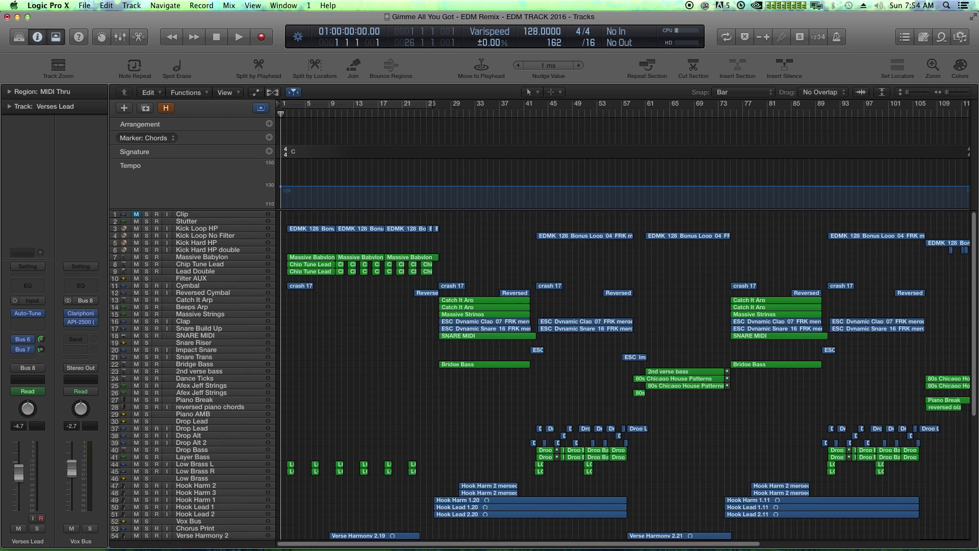
pyautogui.press('.')
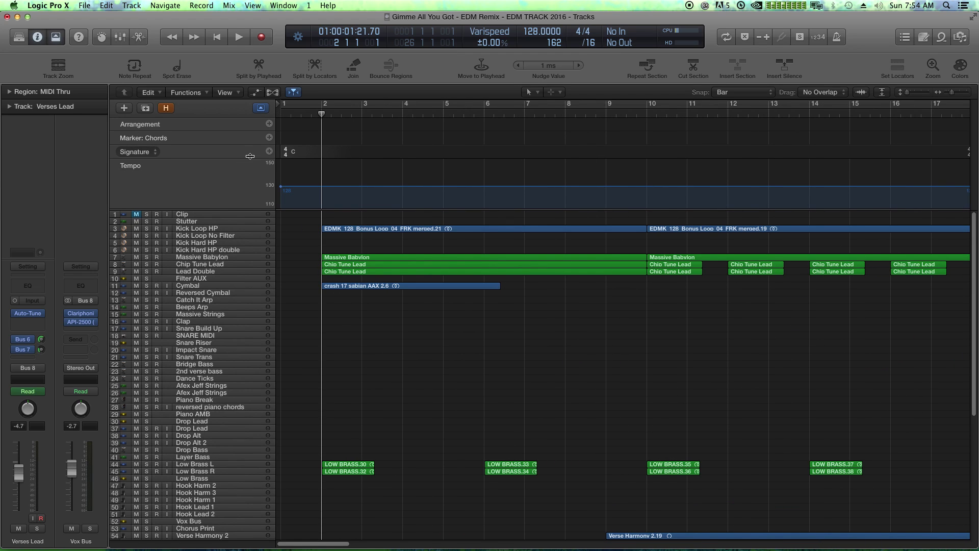
pyautogui.click(269, 137)
pyautogui.doubleClick(340, 136)
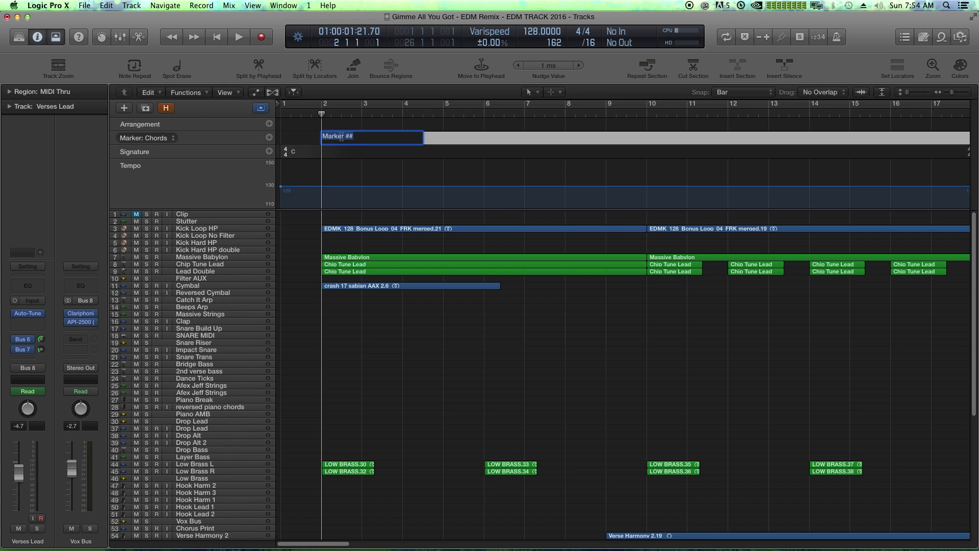
pyautogui.write('Fm')
pyautogui.press('Return')
# Create a chord marker named D at bar 27, where the first build-up starts
pyautogui.press('super+Left')
pyautogui.press('super+Left')
pyautogui.press('super+Left')
pyautogui.press('super+Left')
pyautogui.press('super+Left')
pyautogui.press('super+Left')
pyautogui.press('super+Left')
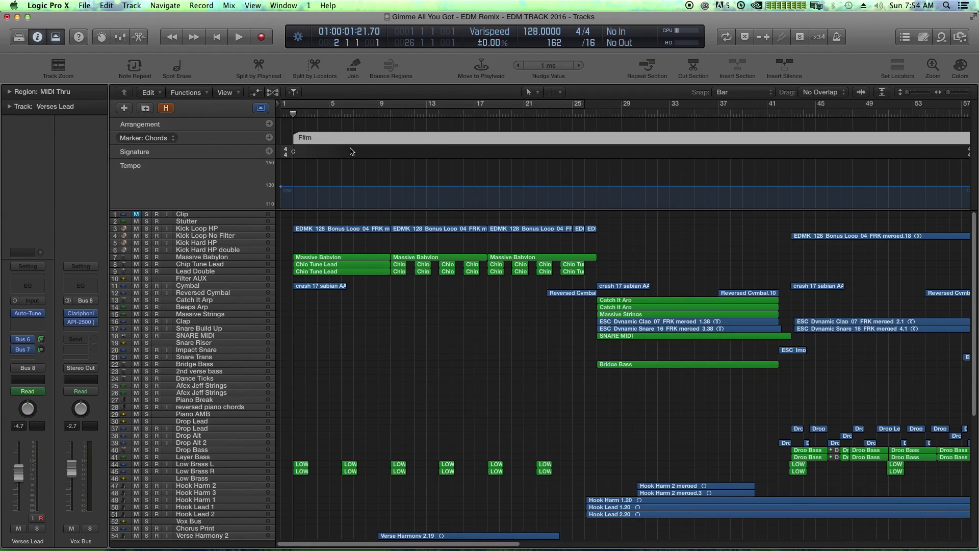
pyautogui.hotkey('shift', '.')
pyautogui.hotkey('shift', '.')
pyautogui.hotkey('shift', '.')
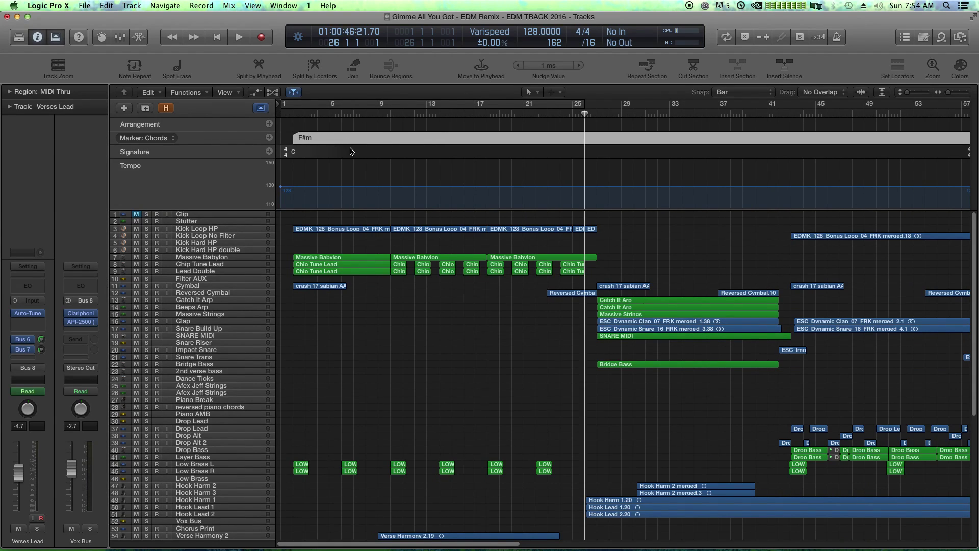
pyautogui.press('.')
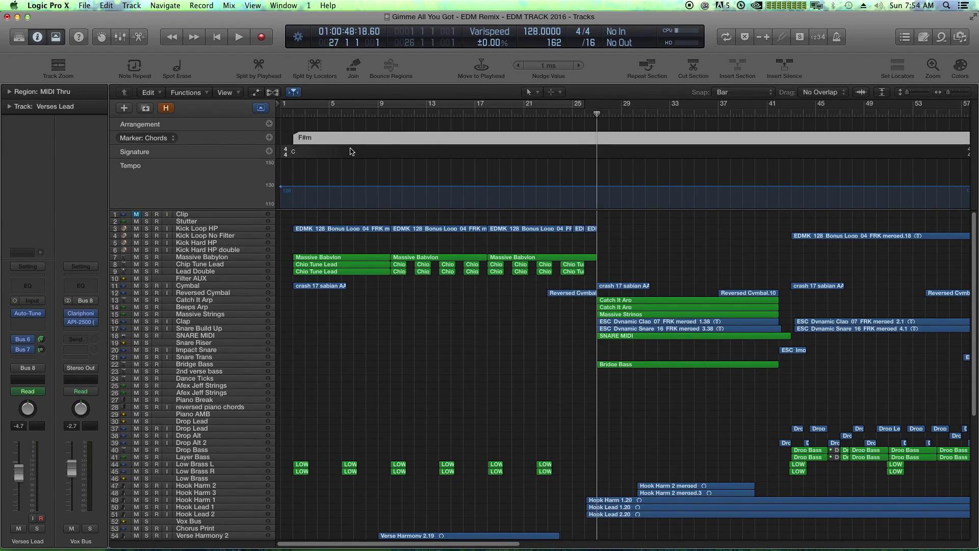
pyautogui.click(268, 138)
pyautogui.doubleClick(619, 137)
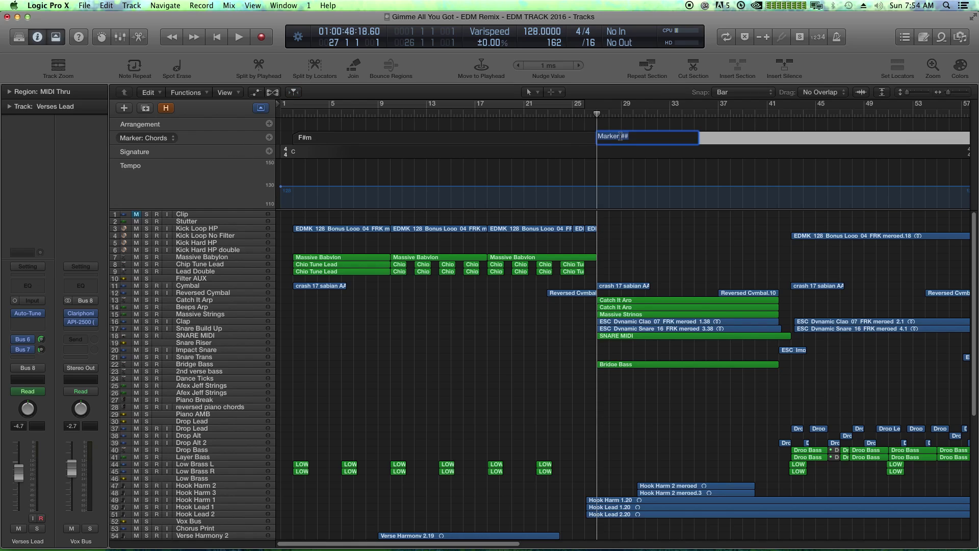
pyautogui.write('D')
pyautogui.press('Return')
# Create a chord marker named E at bar 28
pyautogui.press('.')
pyautogui.click(269, 137)
pyautogui.doubleClick(626, 137)
pyautogui.write('E')
pyautogui.press('Return')
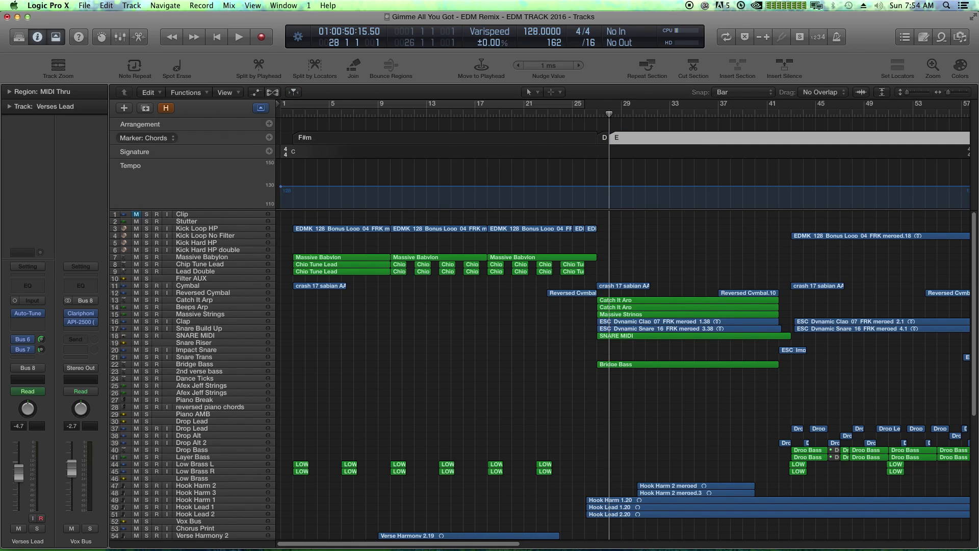
# Create a chord marker named F#m at bar 29, following the E marker
pyautogui.press('.')
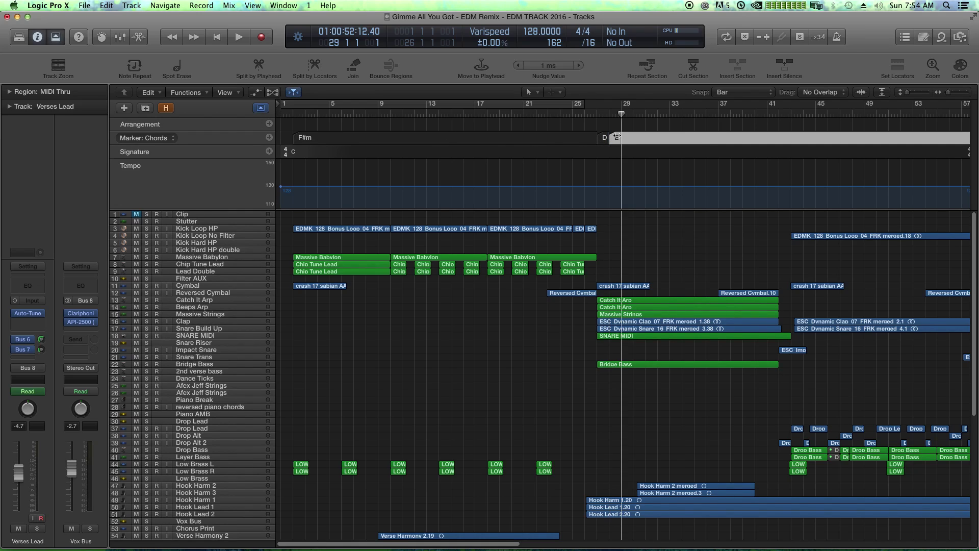
pyautogui.click(269, 137)
pyautogui.doubleClick(639, 138)
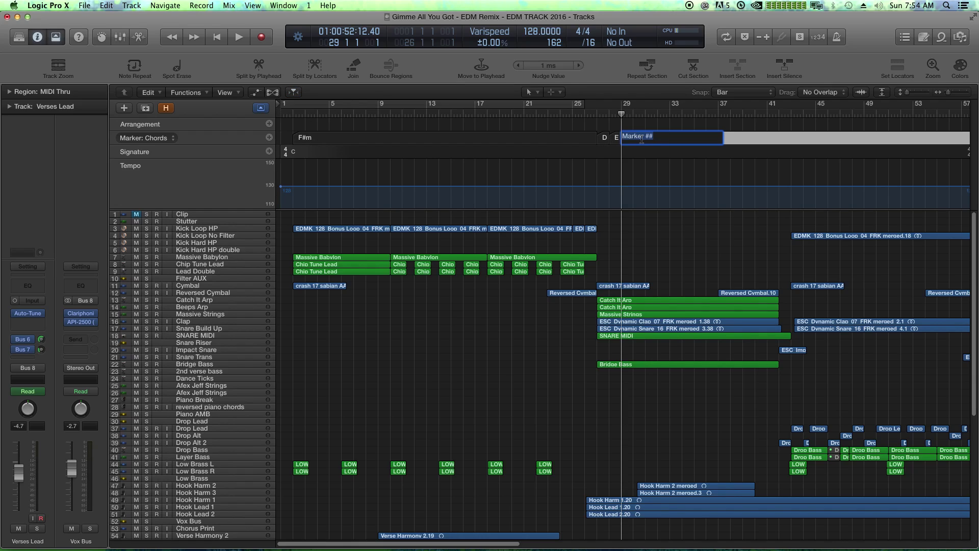
pyautogui.write('F#m')
pyautogui.press('Return')
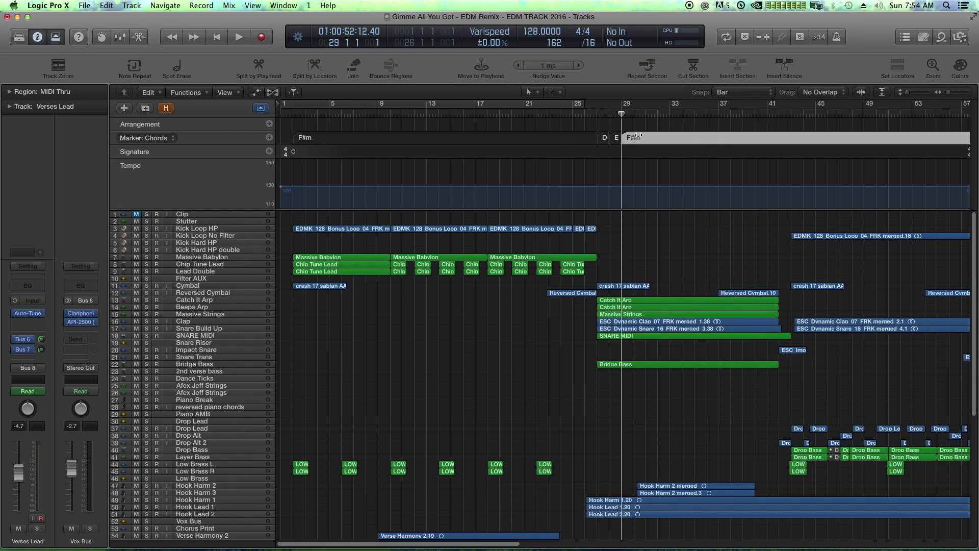
# Copy the D, E and F#m chord markers at bars 27 to 29 and paste them at bars 31, 35 and 39
pyautogui.press('super+Right')
pyautogui.press('super+Right')
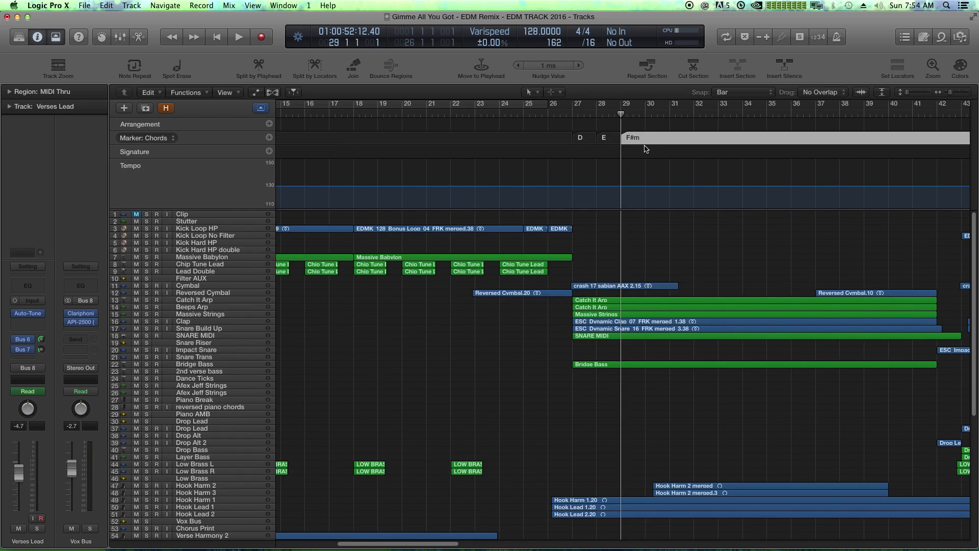
pyautogui.click(581, 144)
pyautogui.keyDown('shift'); pyautogui.click(649, 139); pyautogui.keyUp('shift')
pyautogui.keyDown('shift'); pyautogui.click(609, 139); pyautogui.keyUp('shift')
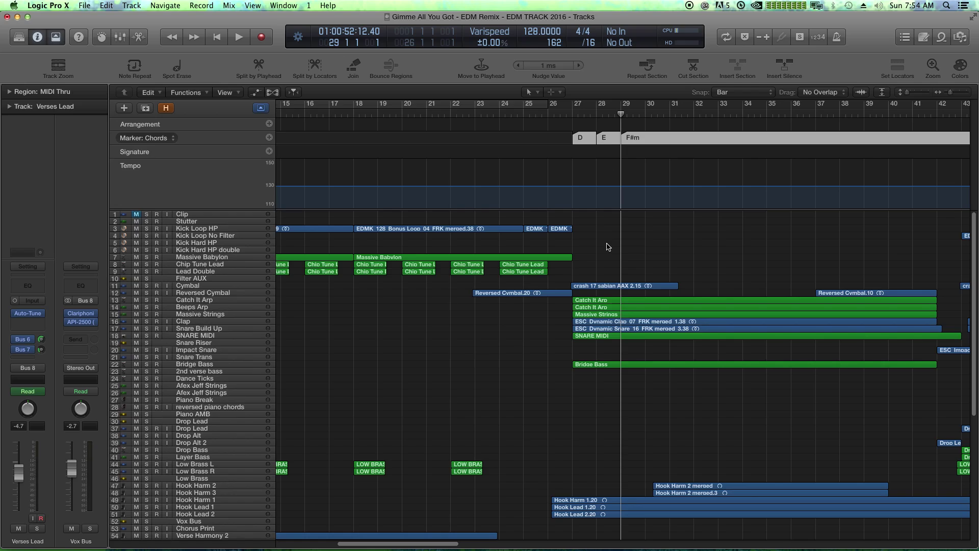
pyautogui.press('.')
pyautogui.press('.')
pyautogui.press('super+v')
pyautogui.press('.')
pyautogui.press('.')
pyautogui.press(',')
pyautogui.press('super+v')
pyautogui.press('.')
pyautogui.press('super+v')
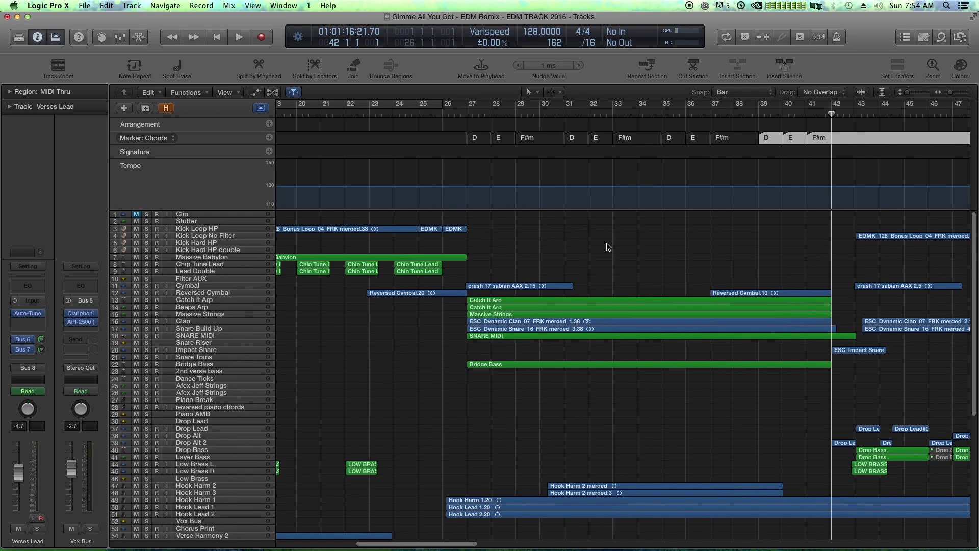
# Create a chord marker named F#m at bar 43, where the first drop starts
pyautogui.press('.')
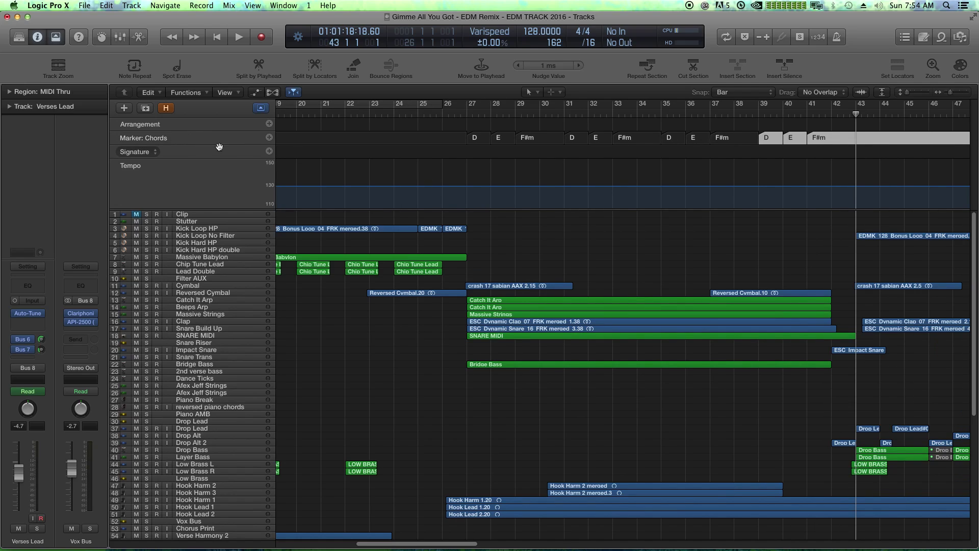
pyautogui.click(269, 137)
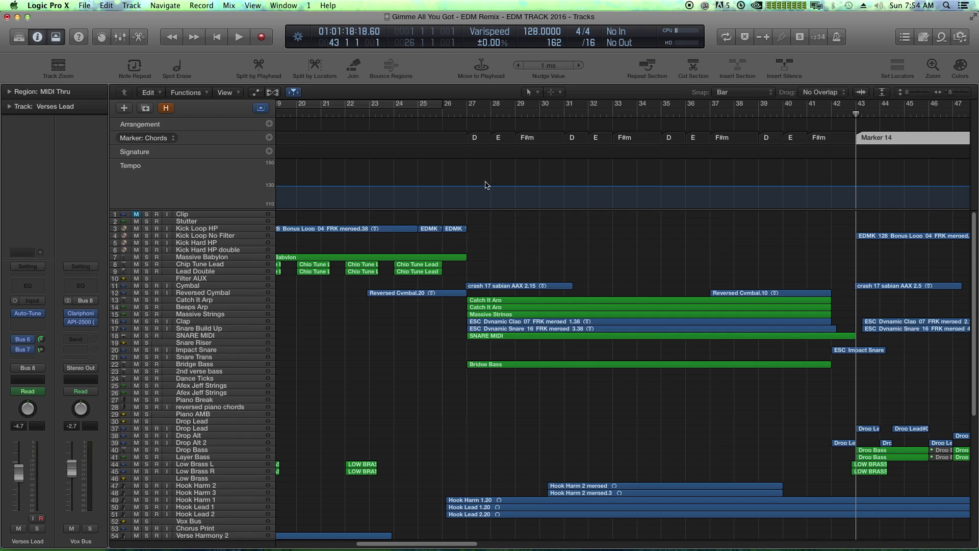
pyautogui.doubleClick(885, 138)
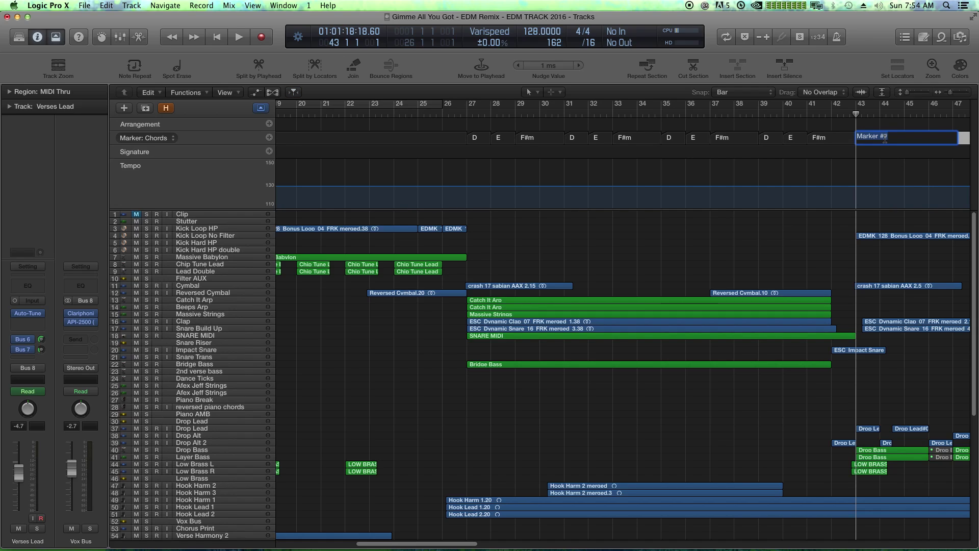
pyautogui.write('F')
pyautogui.press('Return')
# Show the marker list of the Chords set and select the F#m marker at bar 43
pyautogui.press('super+Left')
pyautogui.press('super+Left')
pyautogui.press('super+Left')
pyautogui.press('super+Left')
pyautogui.press('super+Left')
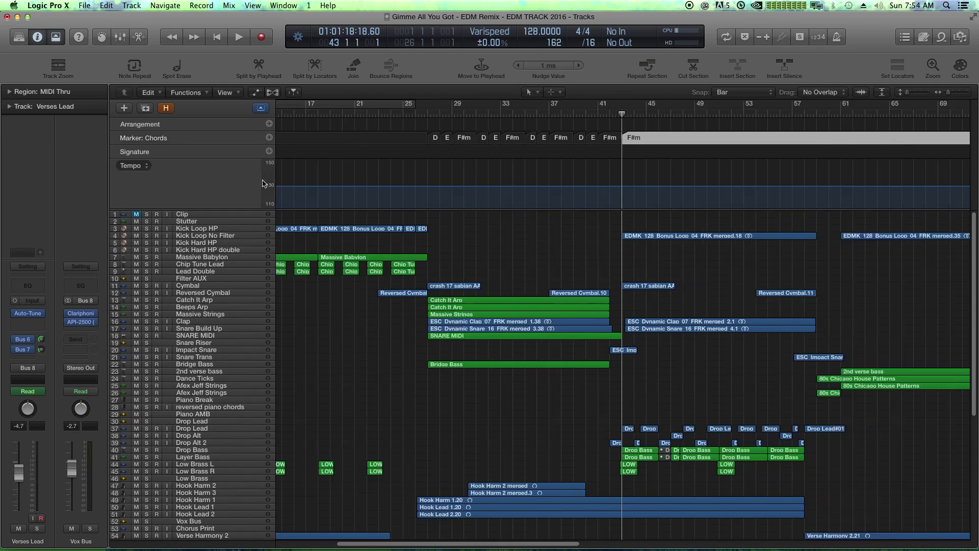
pyautogui.click(446, 139)
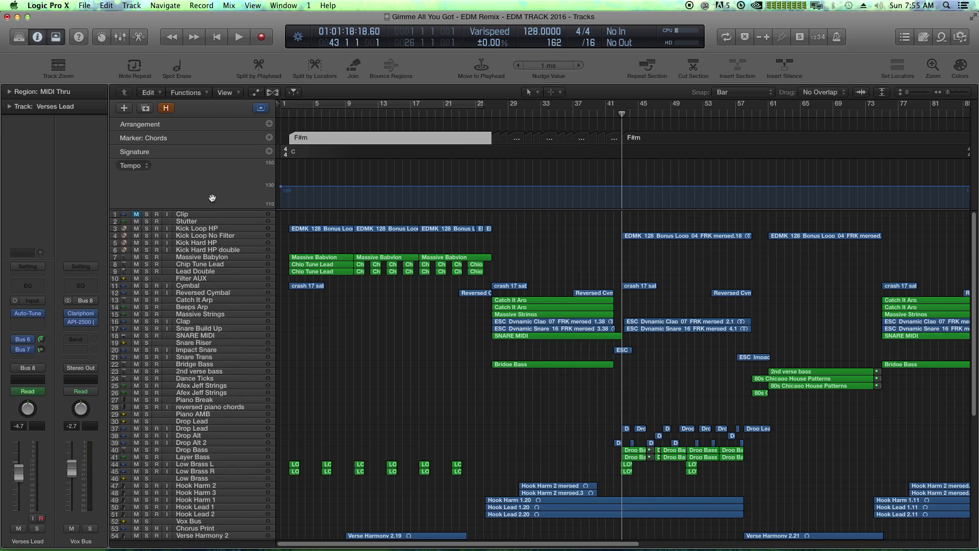
pyautogui.click(417, 406)
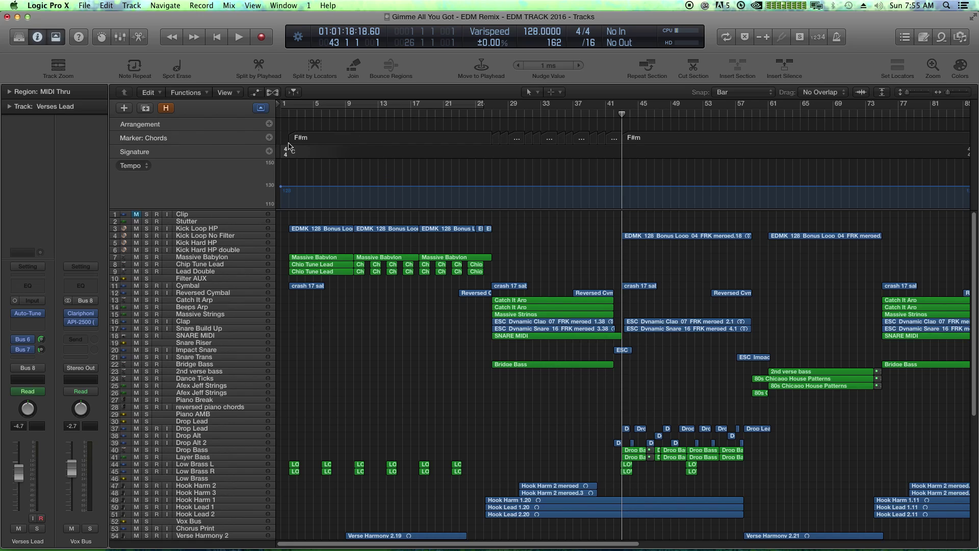
pyautogui.click(339, 142)
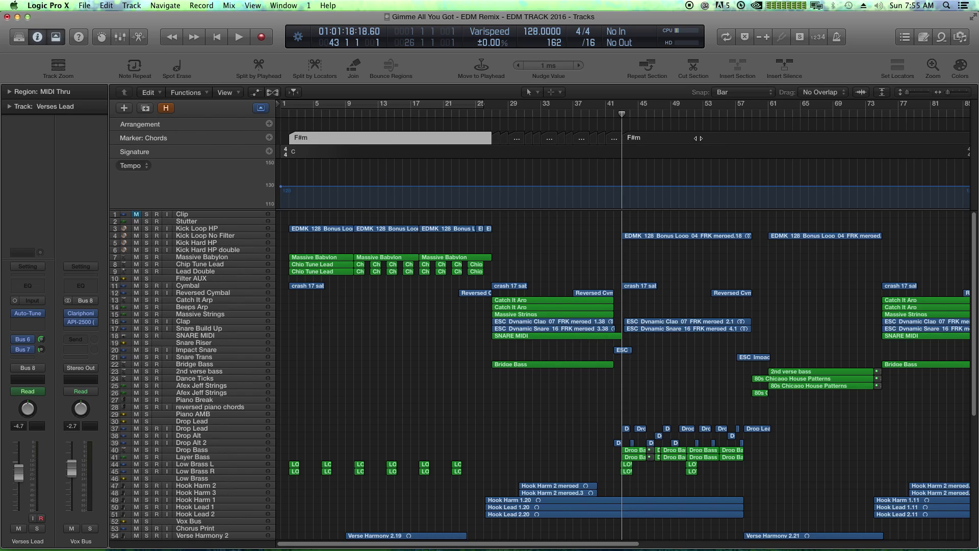
pyautogui.click(907, 37)
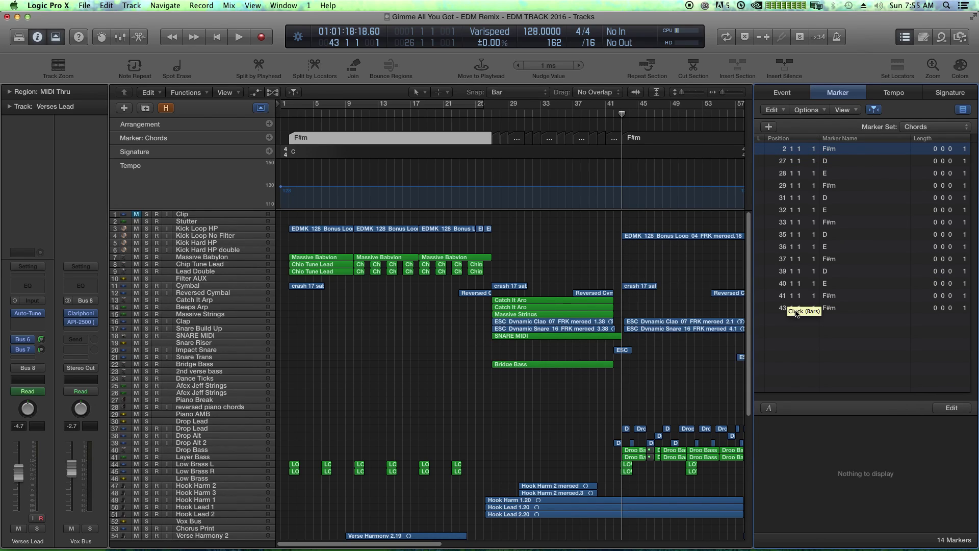
pyautogui.click(782, 309)
pyautogui.click(782, 309)
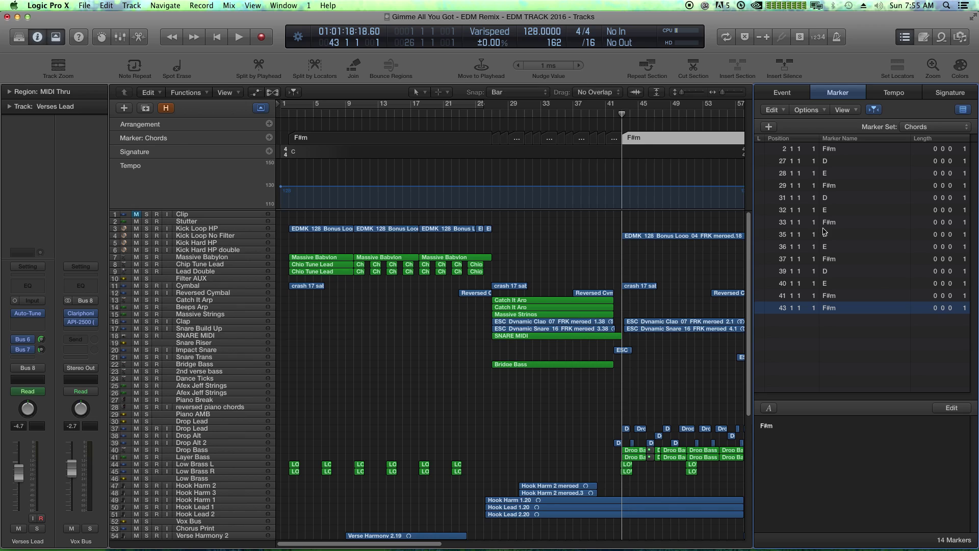
# Set the length of the F#m marker at bar 43 to 1 bar
pyautogui.click(711, 174)
pyautogui.press('super+Right')
pyautogui.press('super+Right')
pyautogui.press('super+Right')
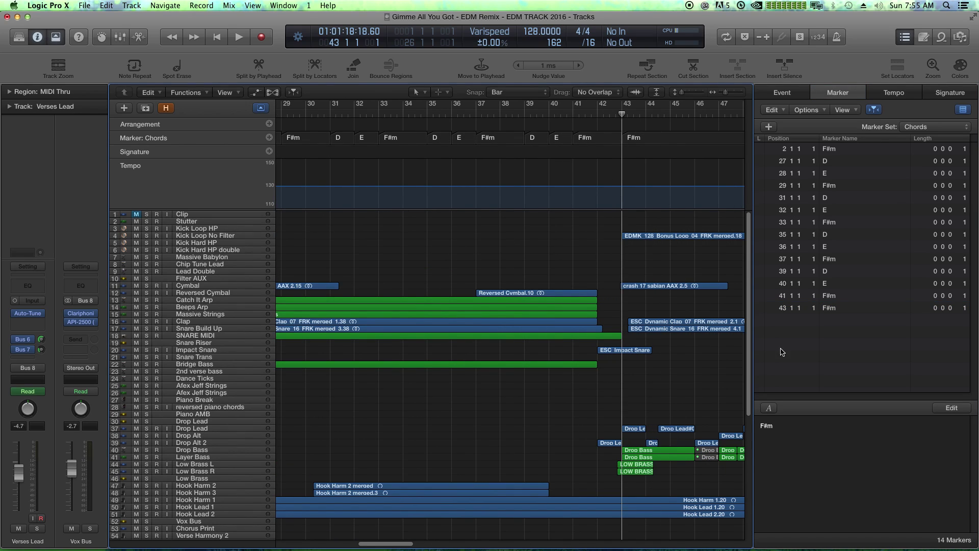
pyautogui.click(643, 140)
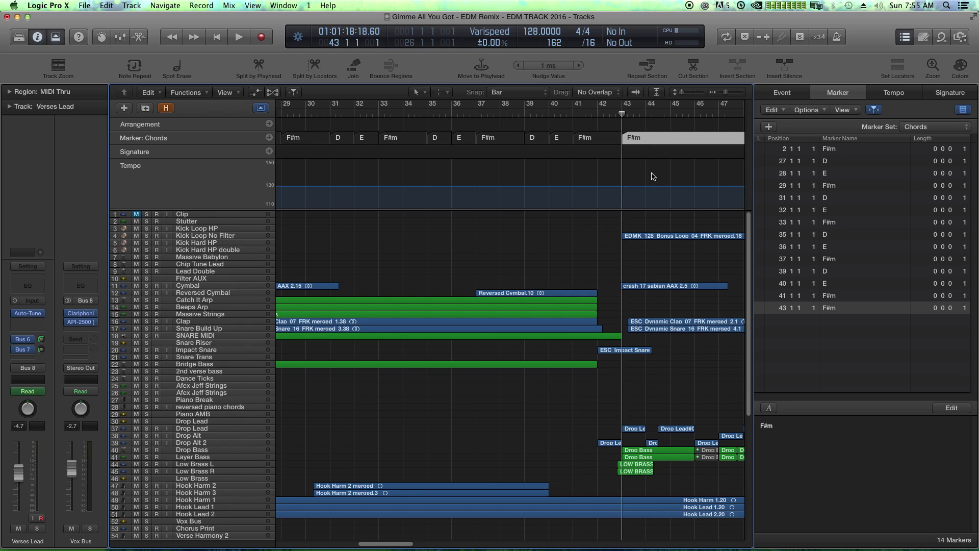
pyautogui.doubleClick(944, 308)
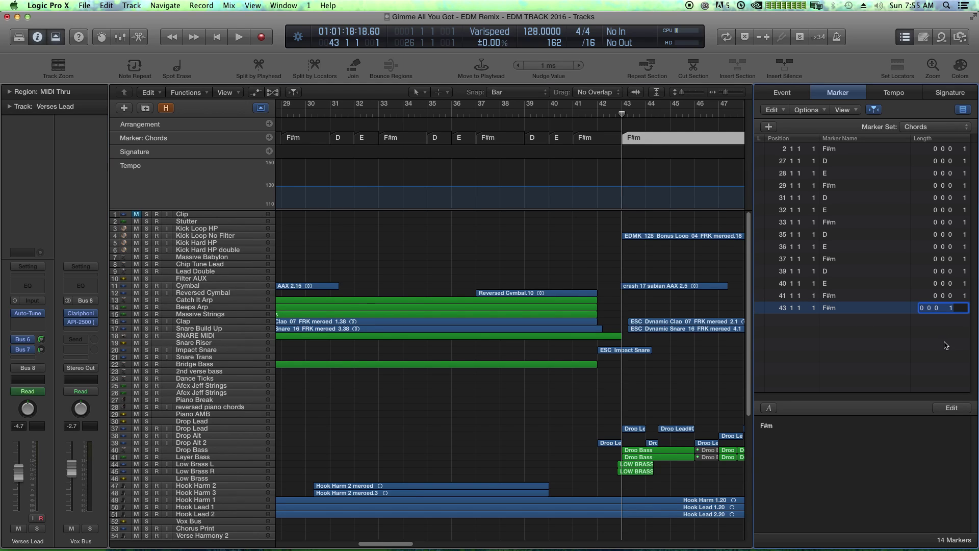
pyautogui.write('1')
pyautogui.press('Return')
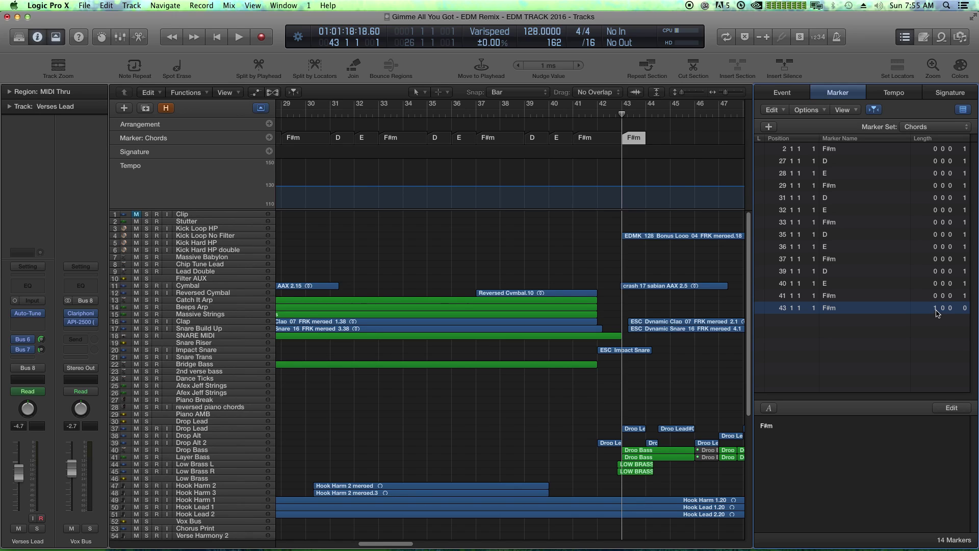
# Extend the F#m marker at bar 43 to a length of 15 bars, so it ends at bar 58
pyautogui.moveTo(936, 309); pyautogui.dragTo(936, 291)
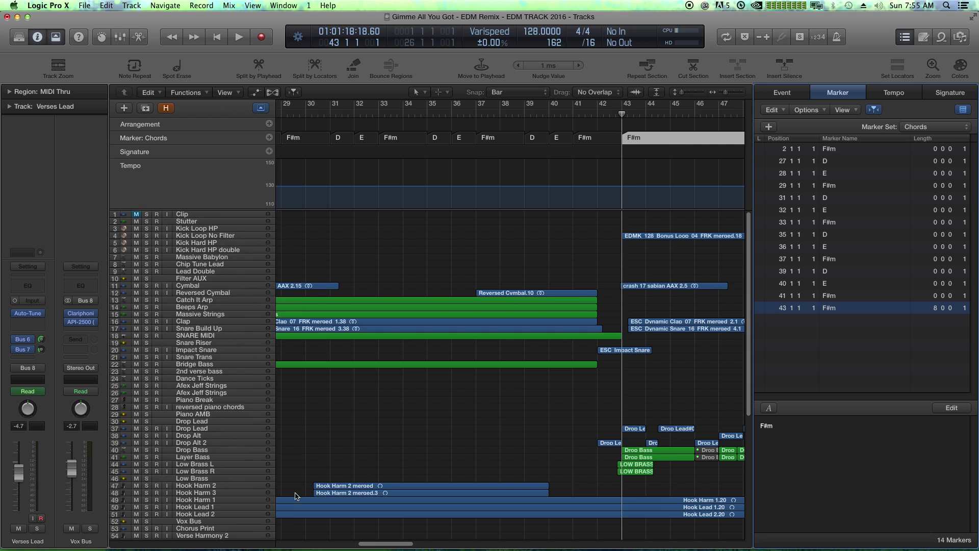
pyautogui.hscroll(10, 374, 540)
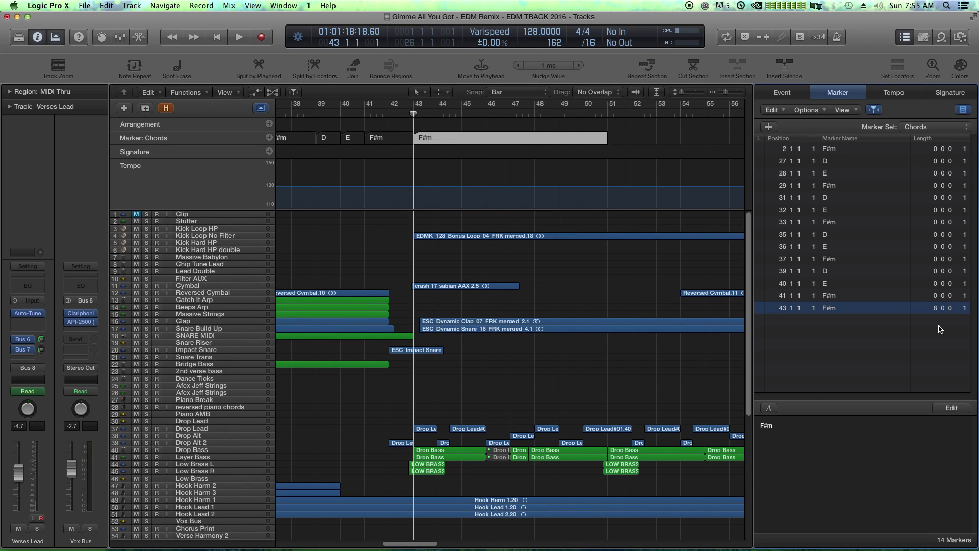
pyautogui.moveTo(940, 313); pyautogui.dragTo(940, 308)
pyautogui.hscroll(5, 439, 540)
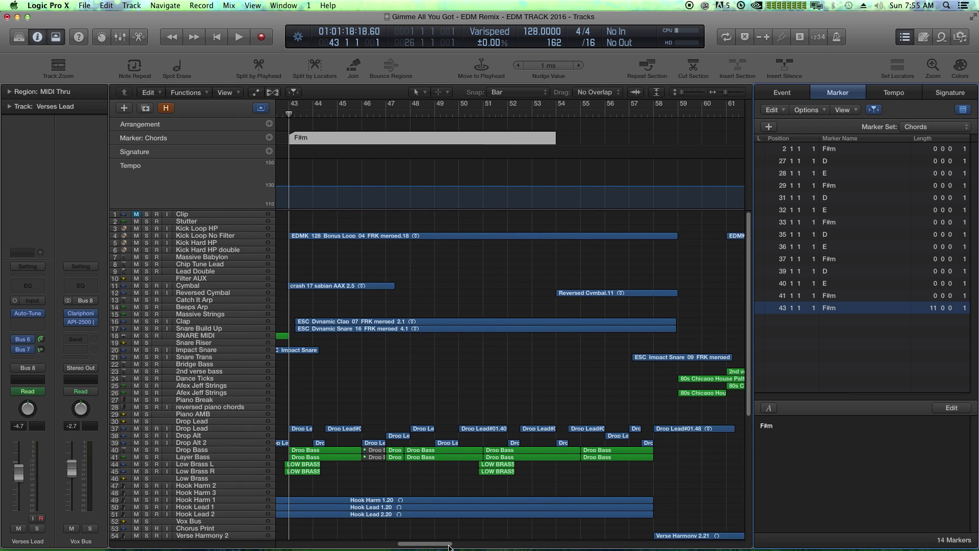
pyautogui.click(657, 114)
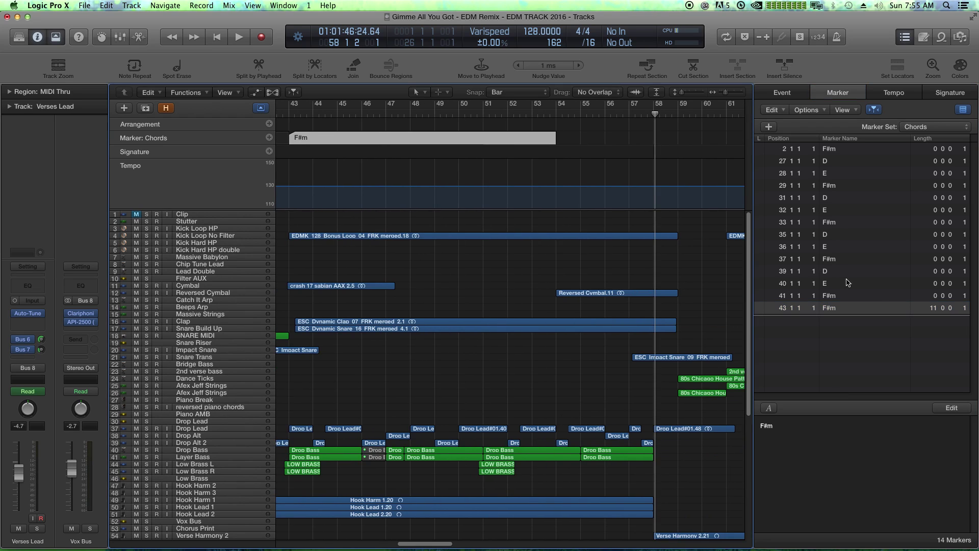
pyautogui.moveTo(931, 314); pyautogui.dragTo(931, 311)
pyautogui.click(915, 349)
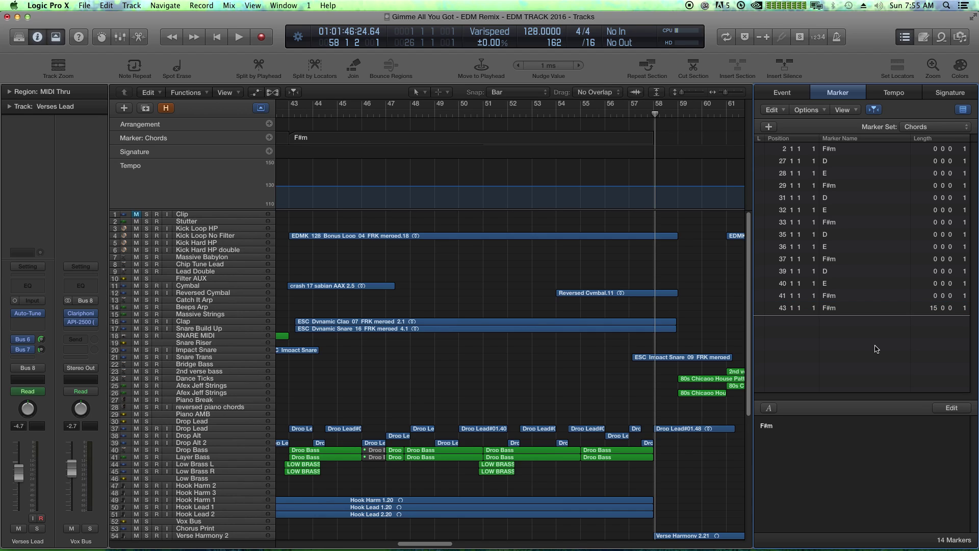
# Select all markers in the Chords set and color them yellow
pyautogui.press('super+a')
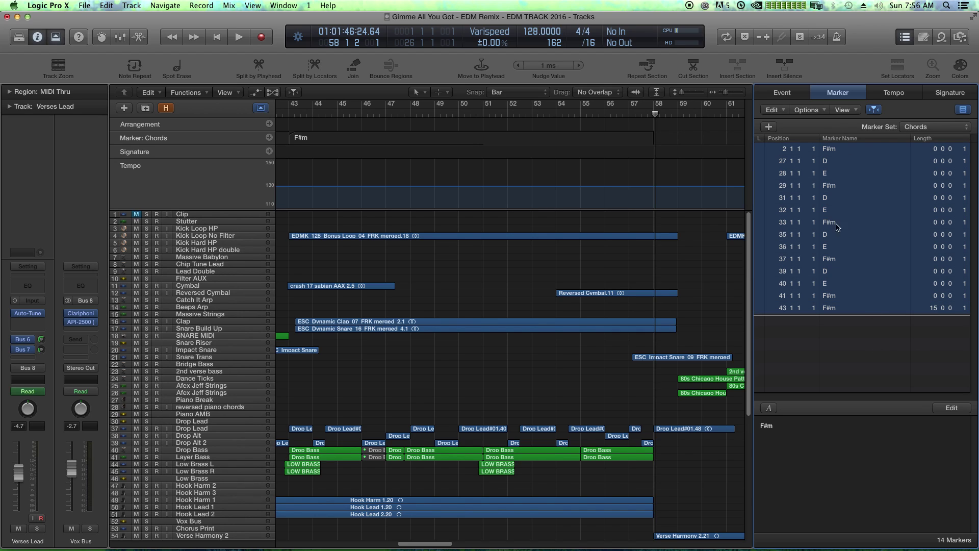
pyautogui.click(862, 346)
pyautogui.click(830, 153)
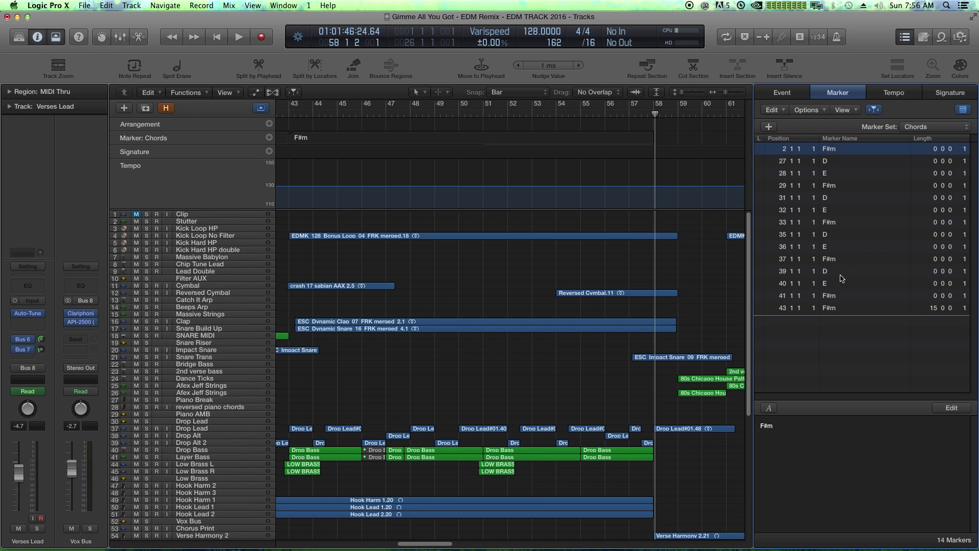
pyautogui.keyDown('shift'); pyautogui.click(841, 308); pyautogui.keyUp('shift')
pyautogui.click(959, 65)
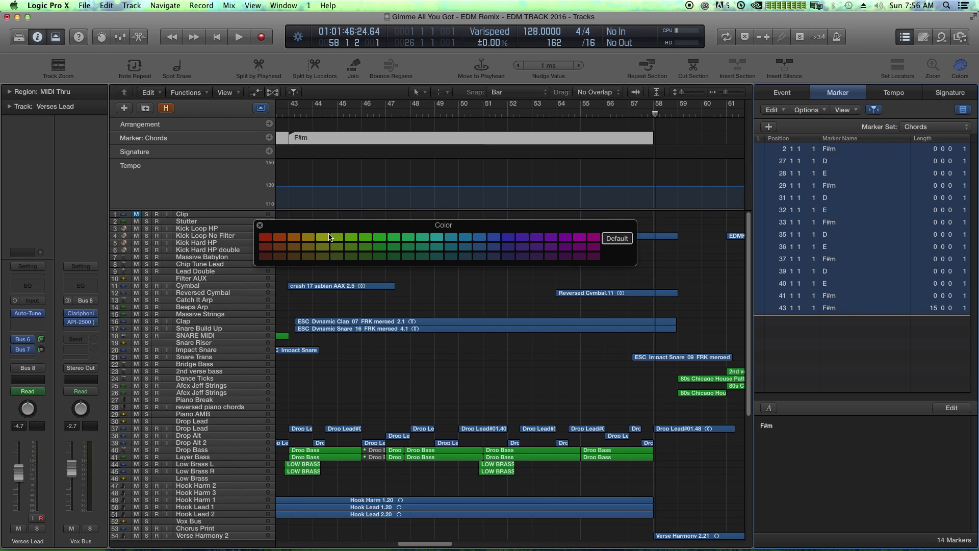
pyautogui.click(330, 237)
pyautogui.click(260, 225)
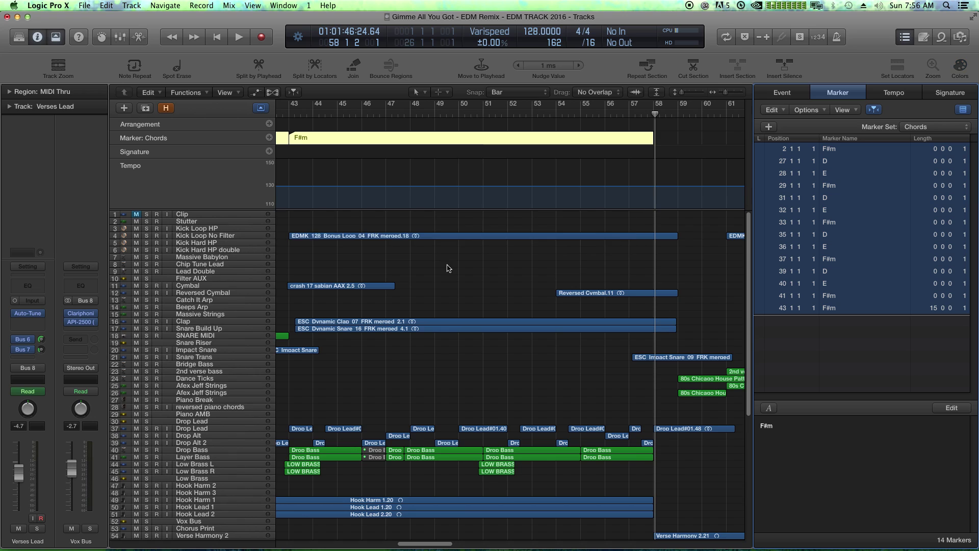
pyautogui.click(857, 369)
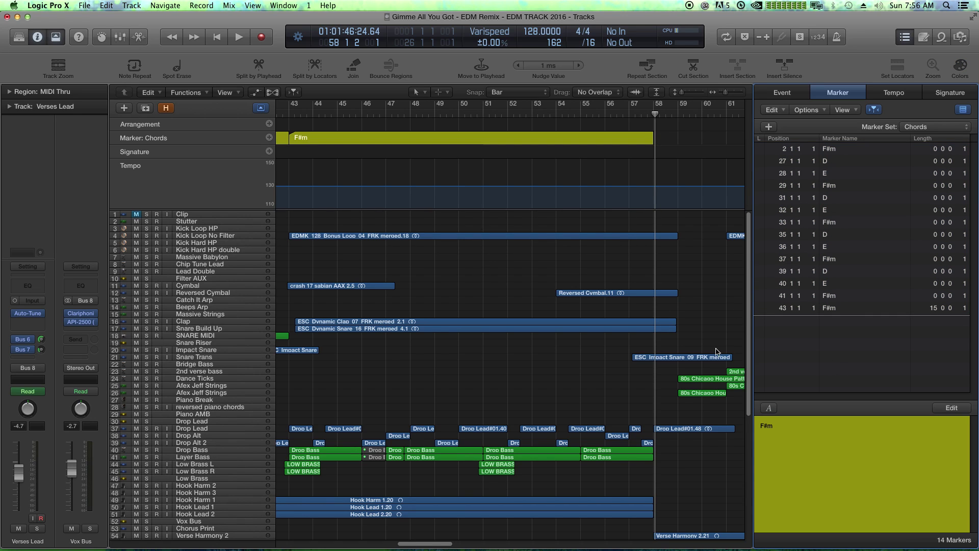
# Hide the global tracks to view the chord markers in the ruler, move the playhead to bar 29, and show the global tracks again
pyautogui.click(260, 108)
pyautogui.press('super+Left')
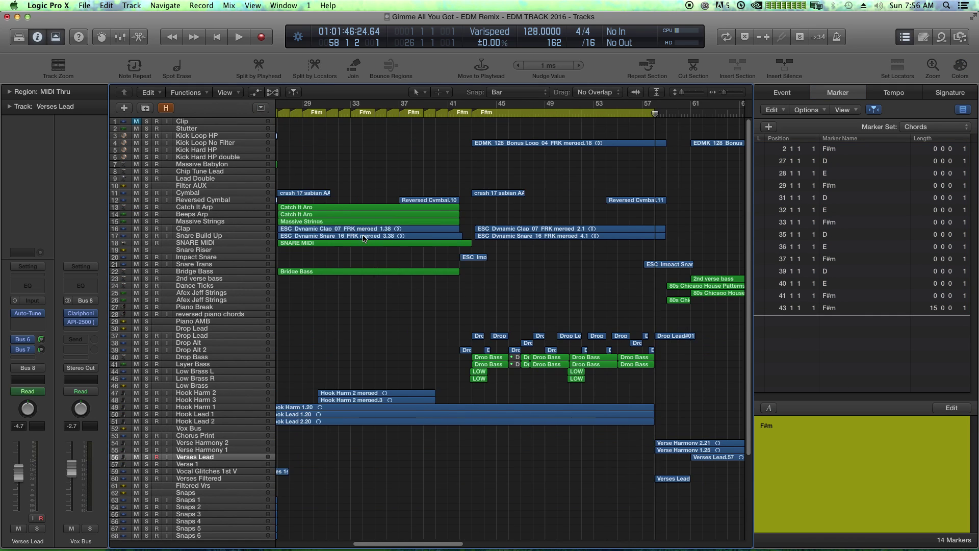
pyautogui.press('super+Right')
pyautogui.click(419, 113)
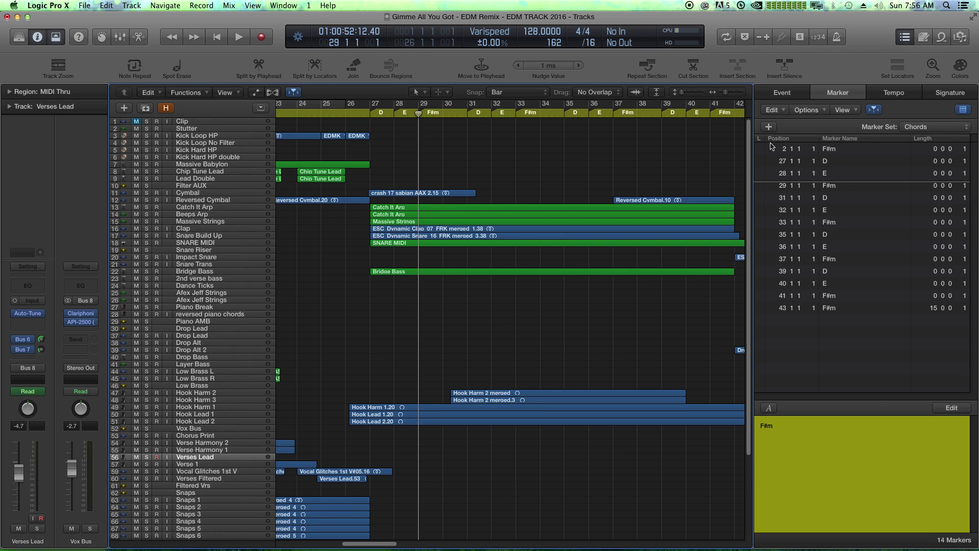
pyautogui.click(261, 107)
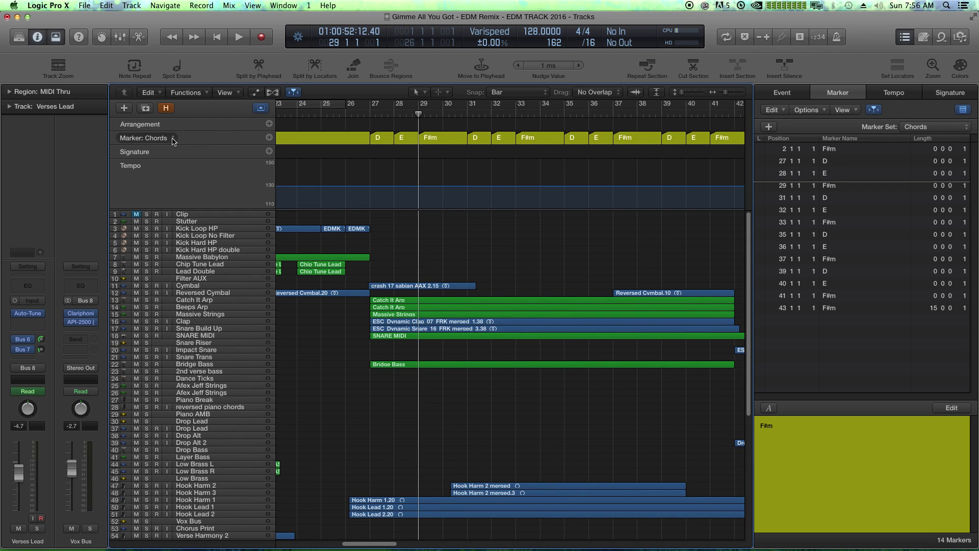
# Switch the displayed marker set to Song Order and back to Chords to compare them
pyautogui.click(173, 141)
pyautogui.moveTo(214, 148)
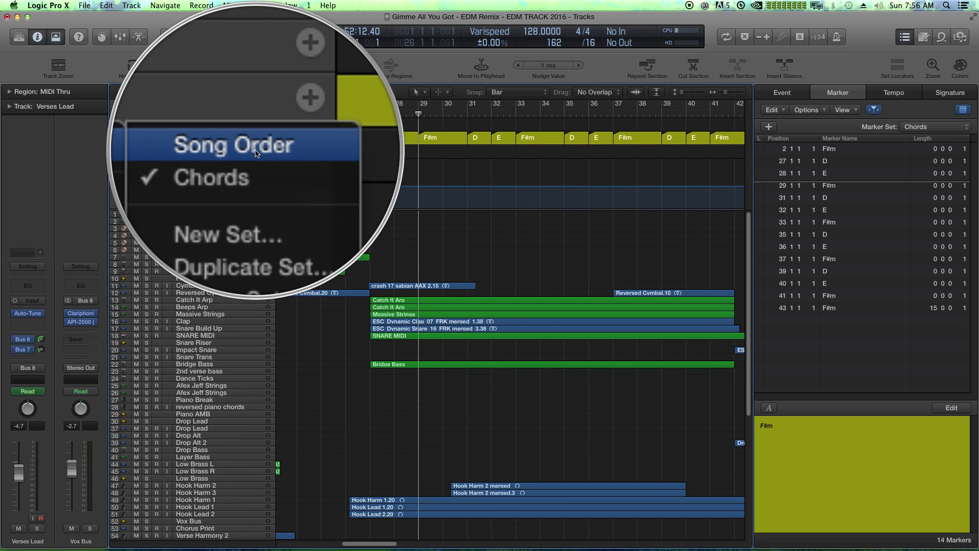
pyautogui.click(245, 148)
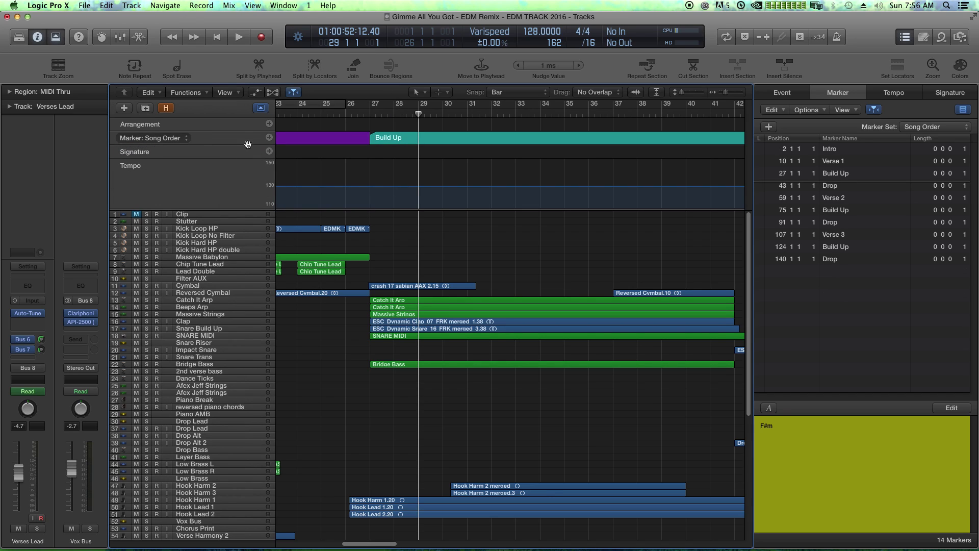
pyautogui.click(924, 139)
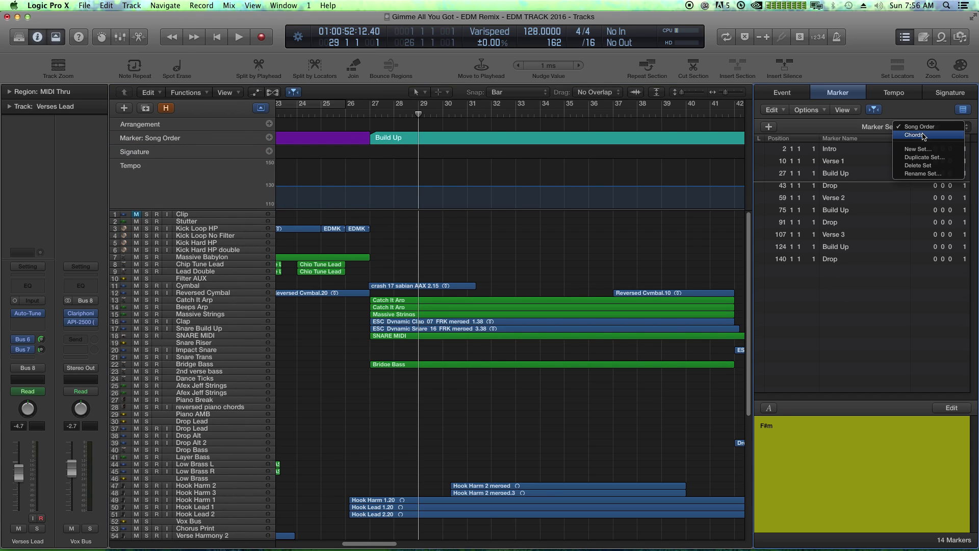
pyautogui.click(924, 136)
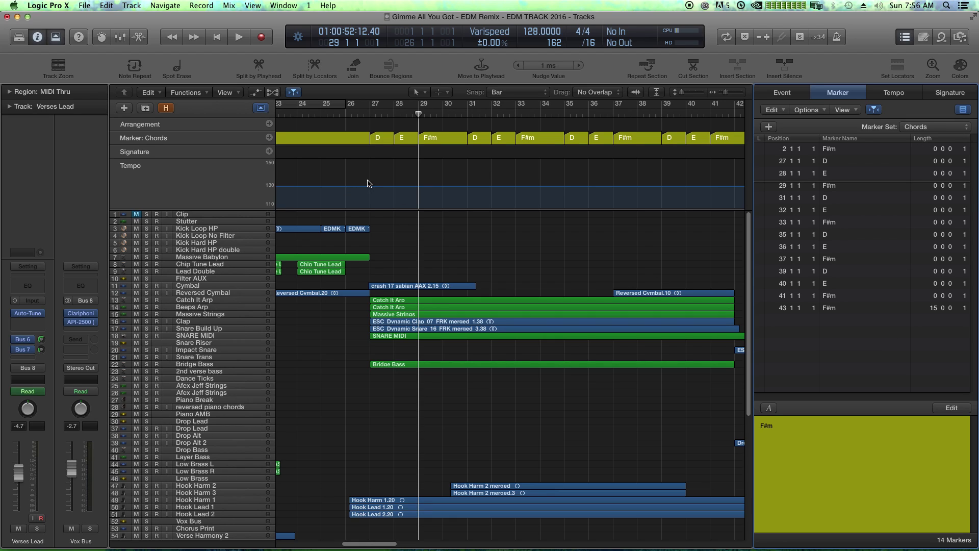
# Create a new empty marker set, keep its default name, and go back to the start of the song
pyautogui.click(921, 127)
pyautogui.click(931, 139)
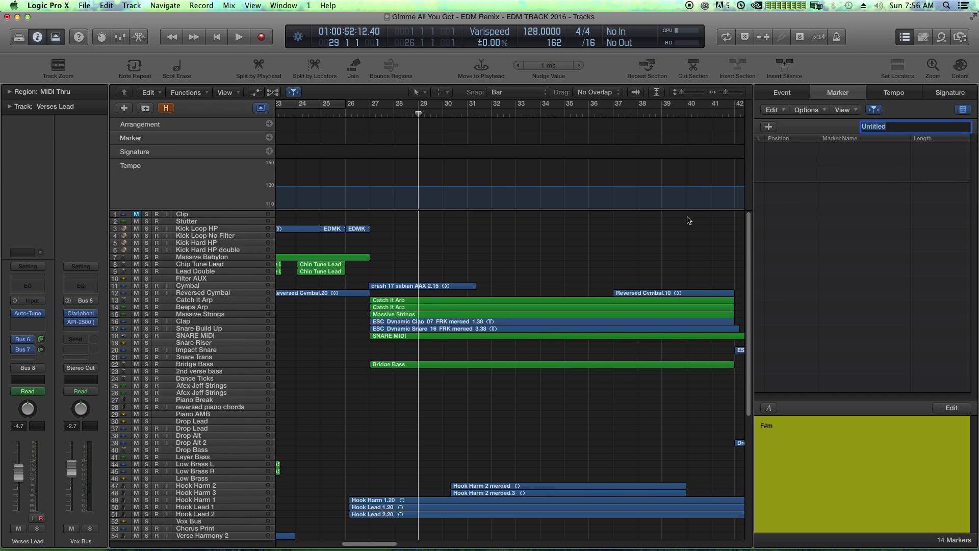
pyautogui.moveTo(388, 544); pyautogui.dragTo(323, 544)
pyautogui.press('Return')
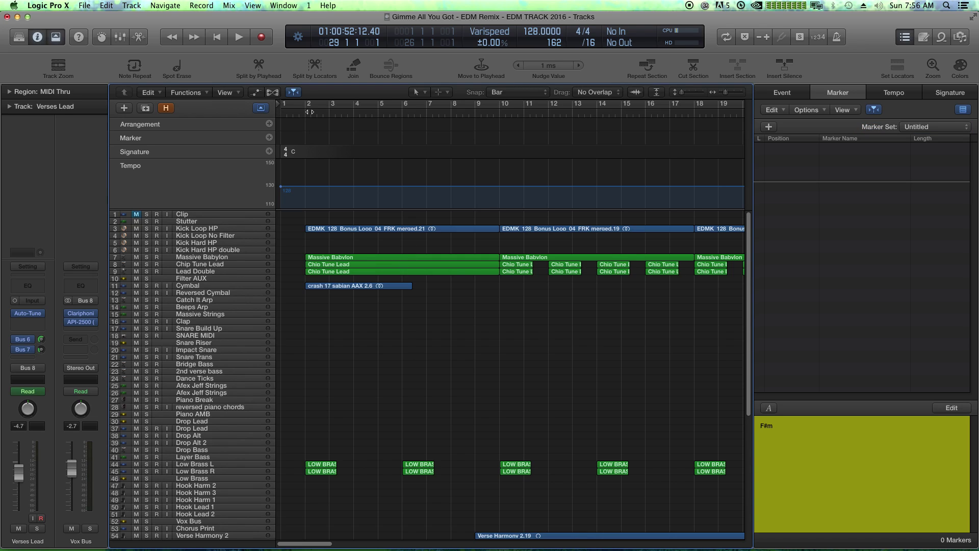
# Move the playhead to bar 2 and create a marker from the first region on the Kick Loop HP track
pyautogui.click(306, 111)
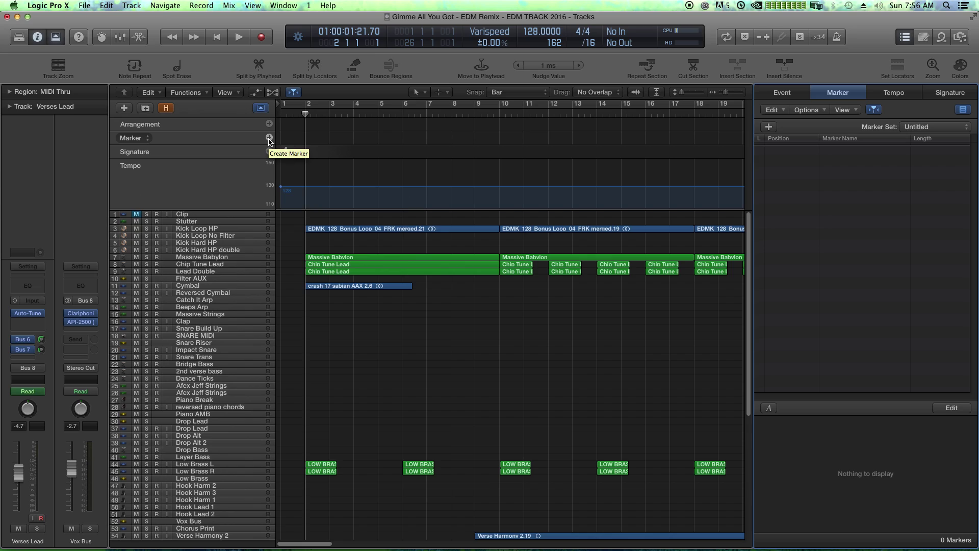
pyautogui.click(329, 230)
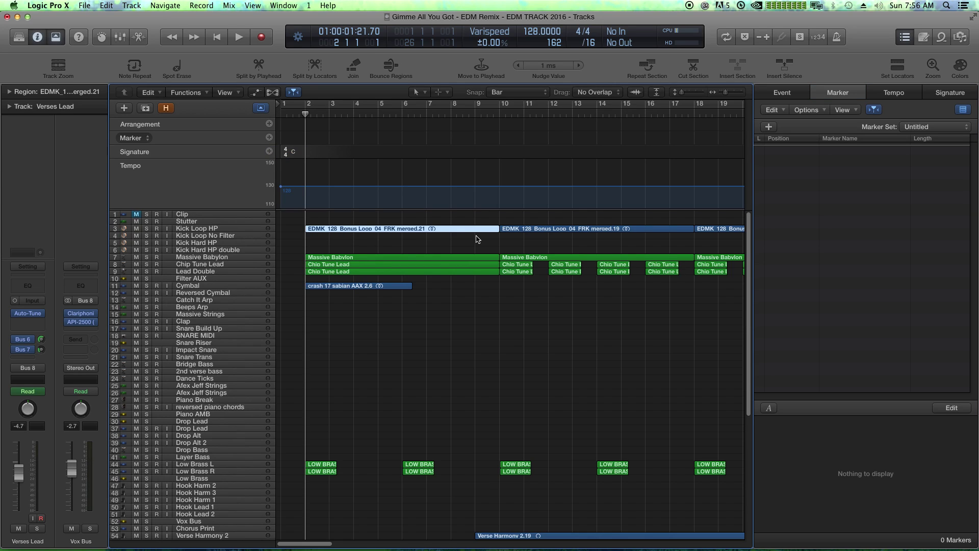
pyautogui.click(134, 138)
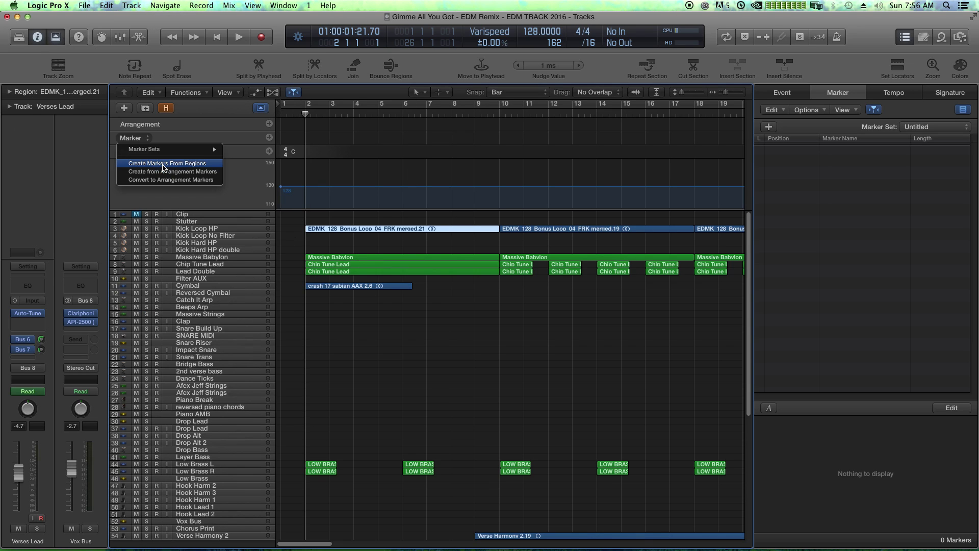
pyautogui.click(162, 164)
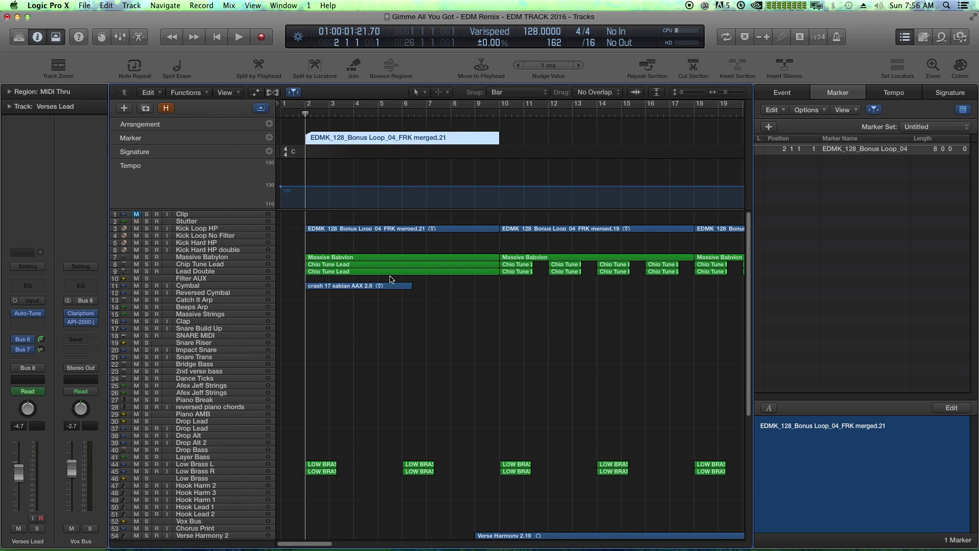
# Rename the new marker at bar 2 to Intro
pyautogui.doubleClick(352, 137)
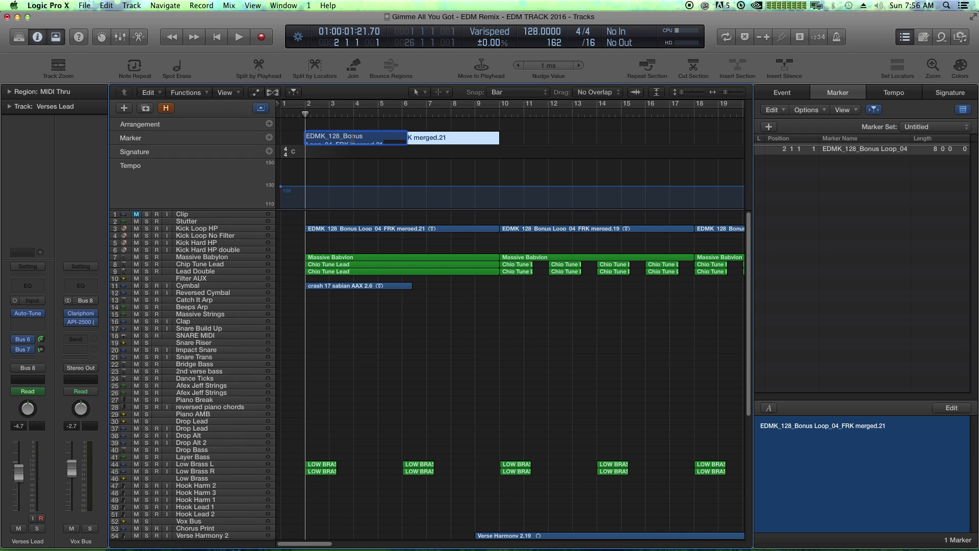
pyautogui.write('Intro')
pyautogui.press('Return')
pyautogui.click(593, 332)
# Try to create markers from all regions from bar 10 to bar 27 on the Kick Loop HP through Reversed Cymbal tracks, and undo it
pyautogui.press('super+Left')
pyautogui.press('super+Left')
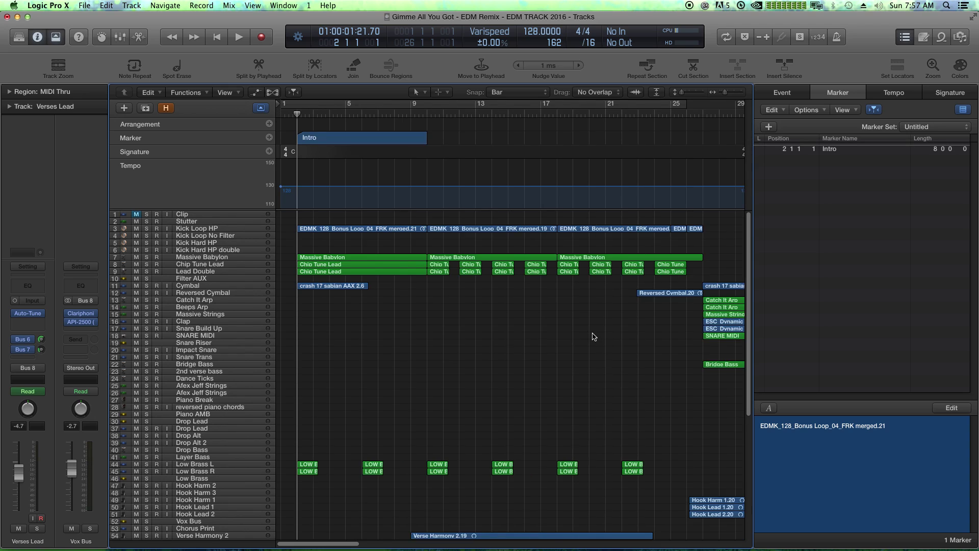
pyautogui.scroll(2, 518, 248)
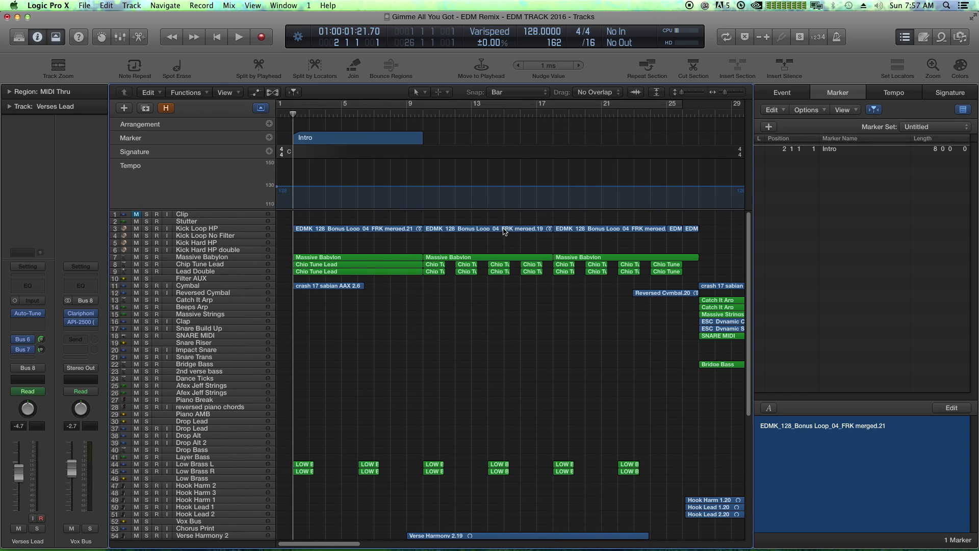
pyautogui.moveTo(438, 300); pyautogui.dragTo(686, 229)
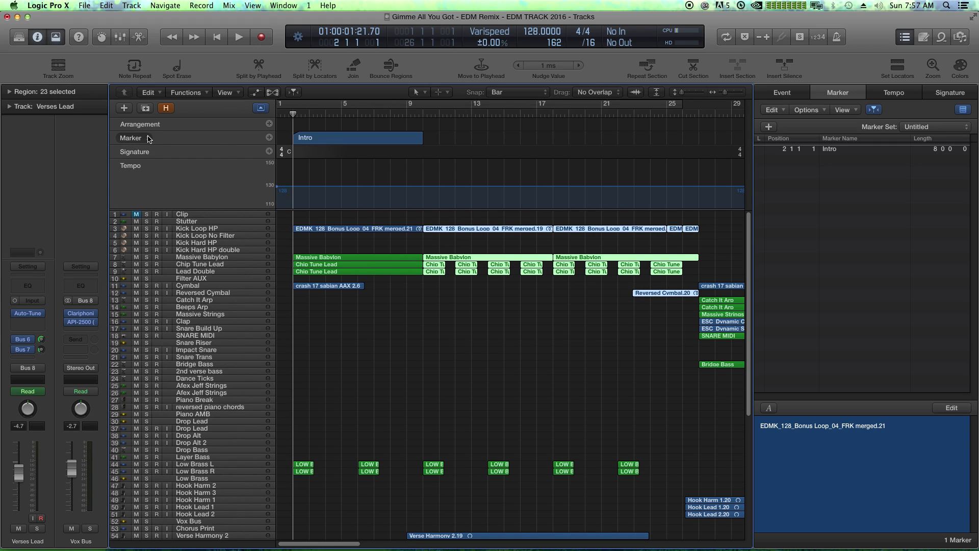
pyautogui.click(131, 137)
pyautogui.click(156, 163)
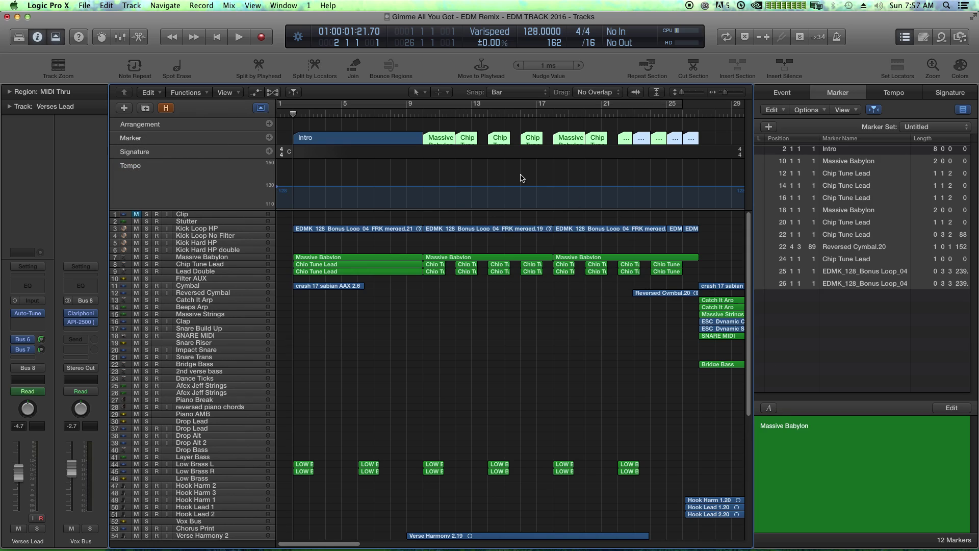
pyautogui.press('super+z')
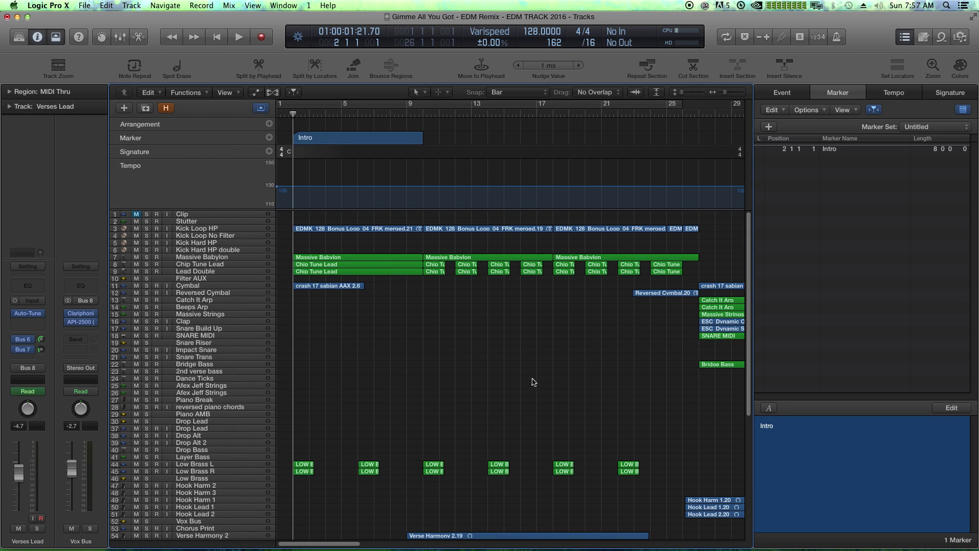
# Create markers from the two Massive Babylon regions that start at bars 10 and 18
pyautogui.moveTo(474, 218)
pyautogui.mouseDown()
pyautogui.moveTo(574, 226)
pyautogui.moveTo(592, 258)
pyautogui.mouseUp()
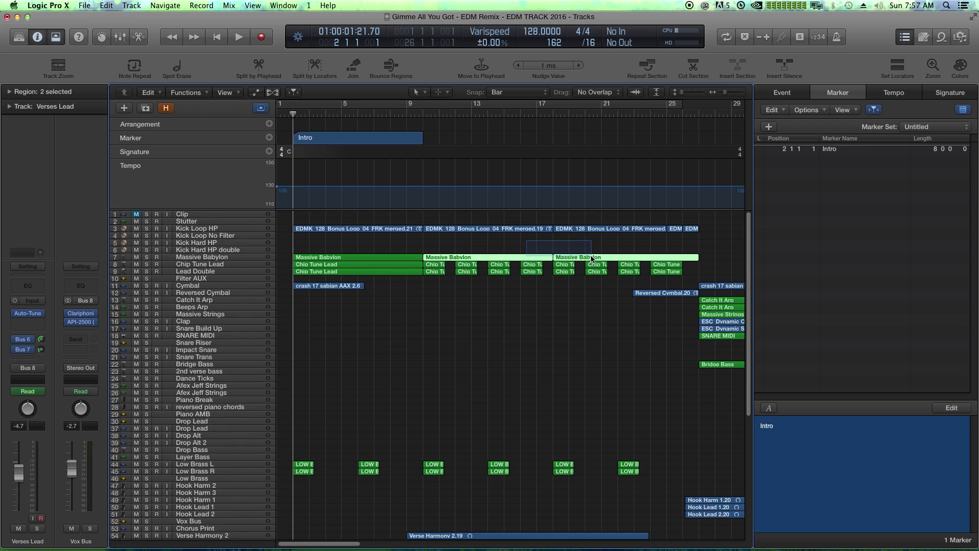
pyautogui.click(145, 139)
pyautogui.click(146, 164)
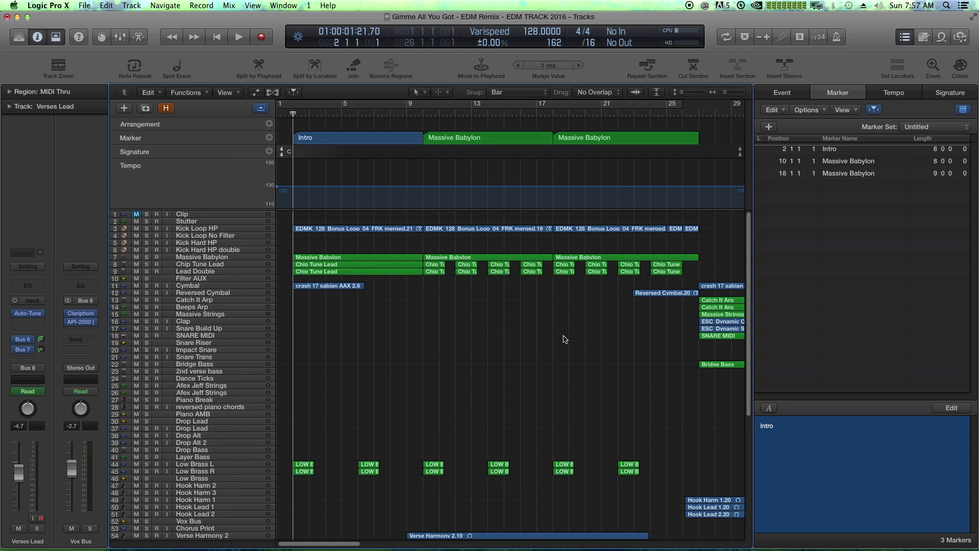